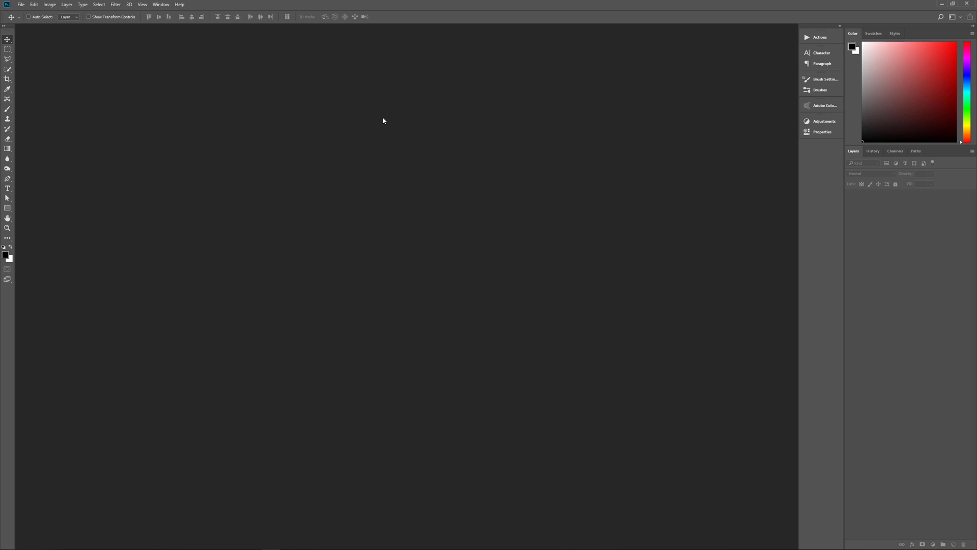
Step: Create a new 3840 x 2160 pixel document named Magical Icy Text at 150 pixels/inch, RGB Color, 8 bit, with a white background
key(ctrl+n)
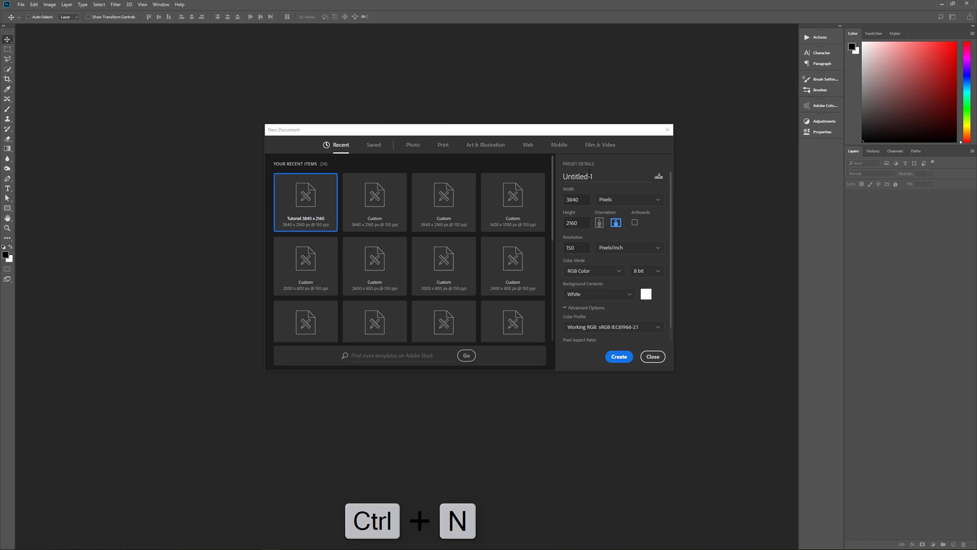
text(Magiv)
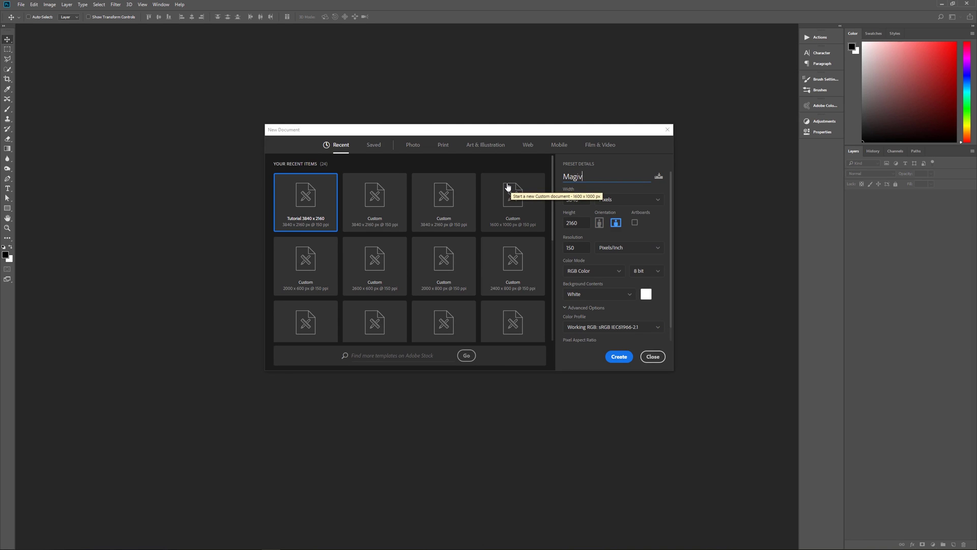
key(BackSpace)
text(cal Icy Text)
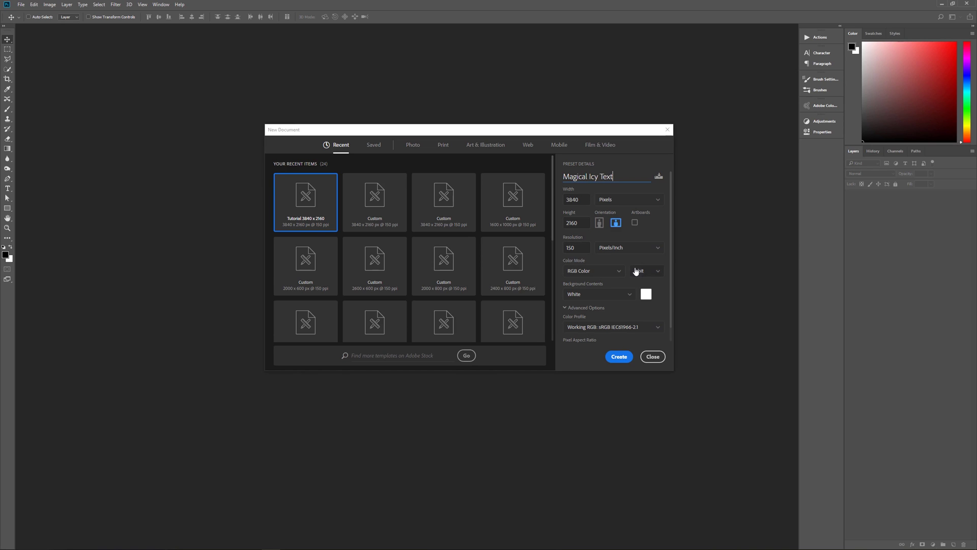
scroll(610, 313, down, 1)
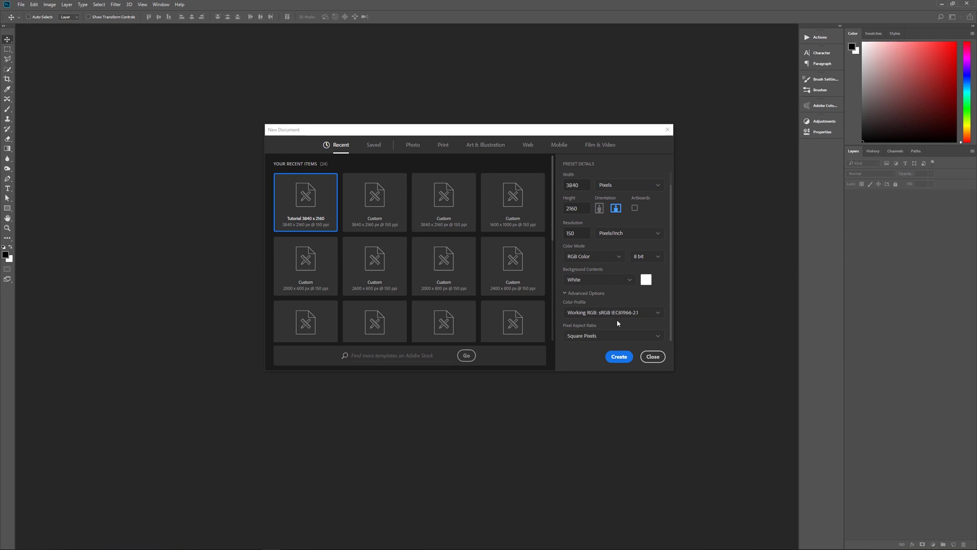
click(609, 352)
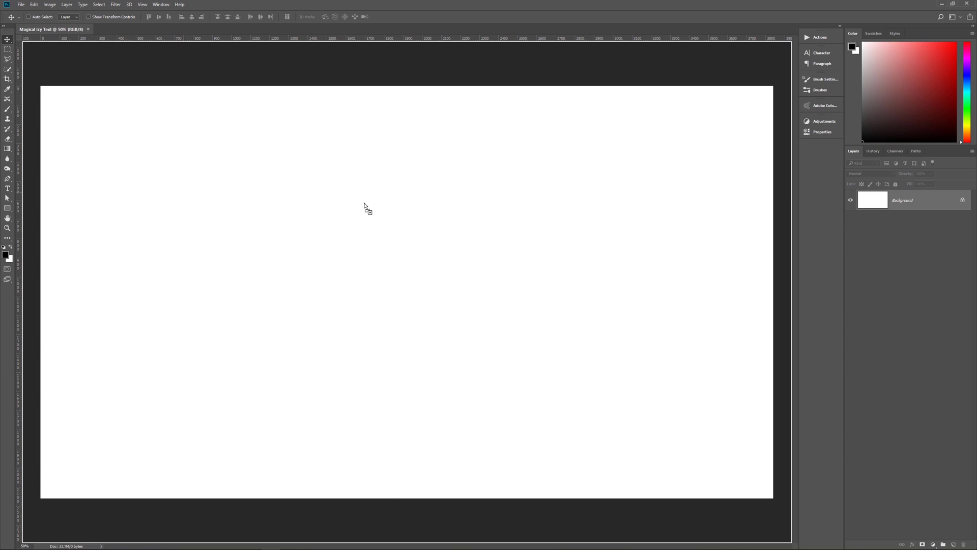
Step: Place the frozen-ice-window image scaled to cover the whole canvas, and delete the white Background layer
drag(364, 207, 397, 238)
drag(416, 193, 180, 117)
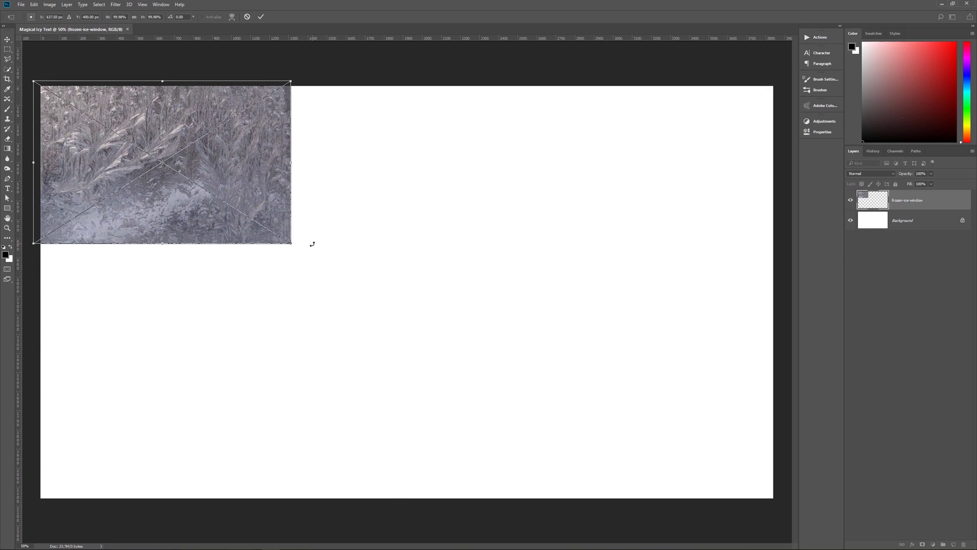
drag(291, 243, 829, 481)
key(Return)
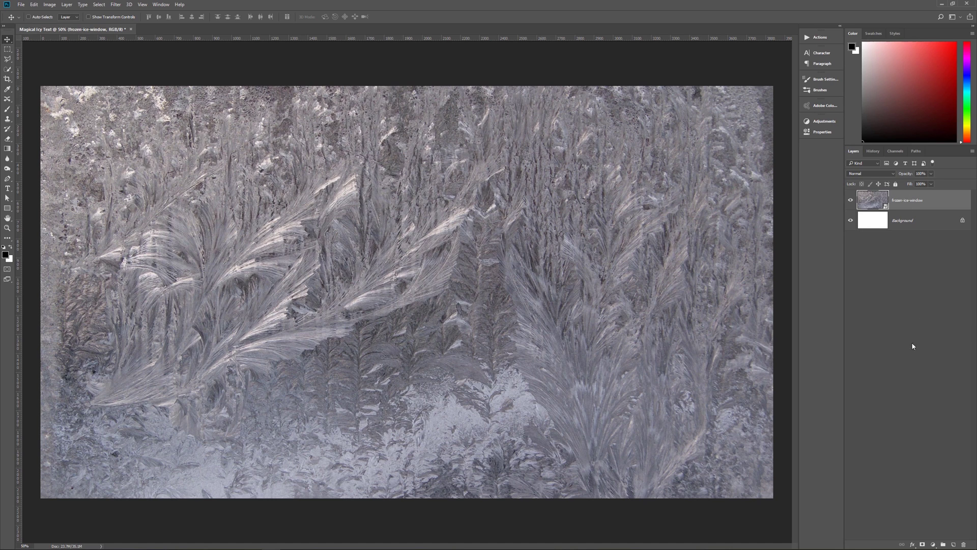
click(916, 227)
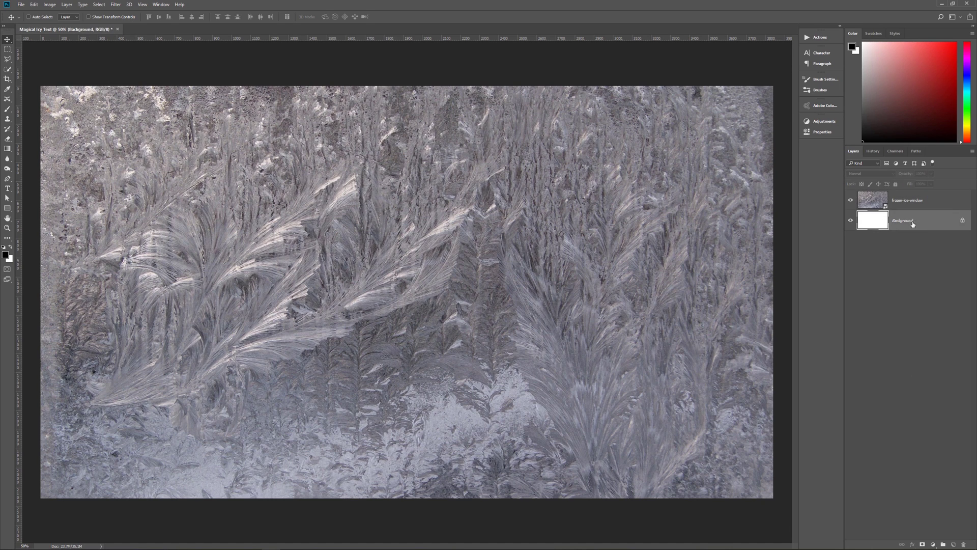
drag(934, 228, 963, 543)
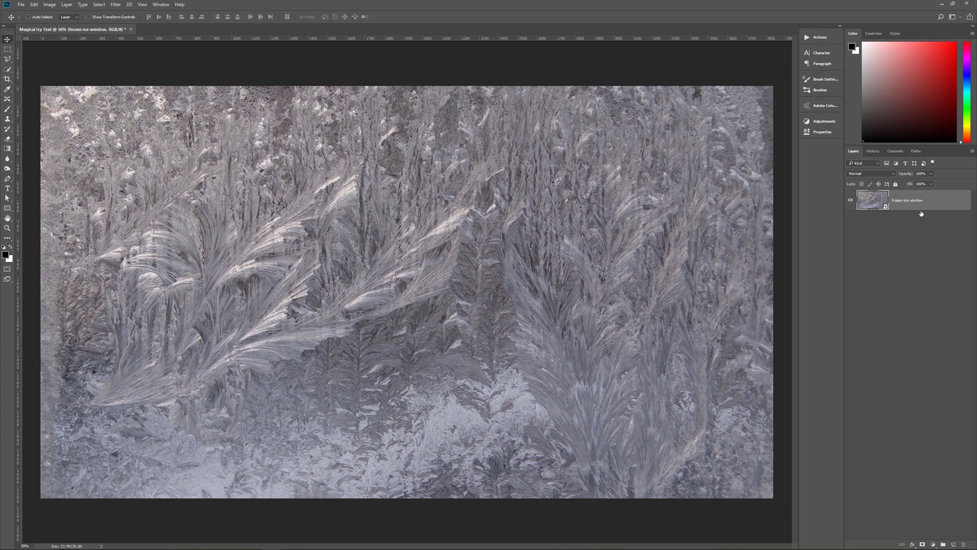
Step: Add a Gradient Overlay style to the frozen-ice-window layer with a reversed black-to-white Linear gradient, Lighter Color blend mode and 50% opacity
click(913, 545)
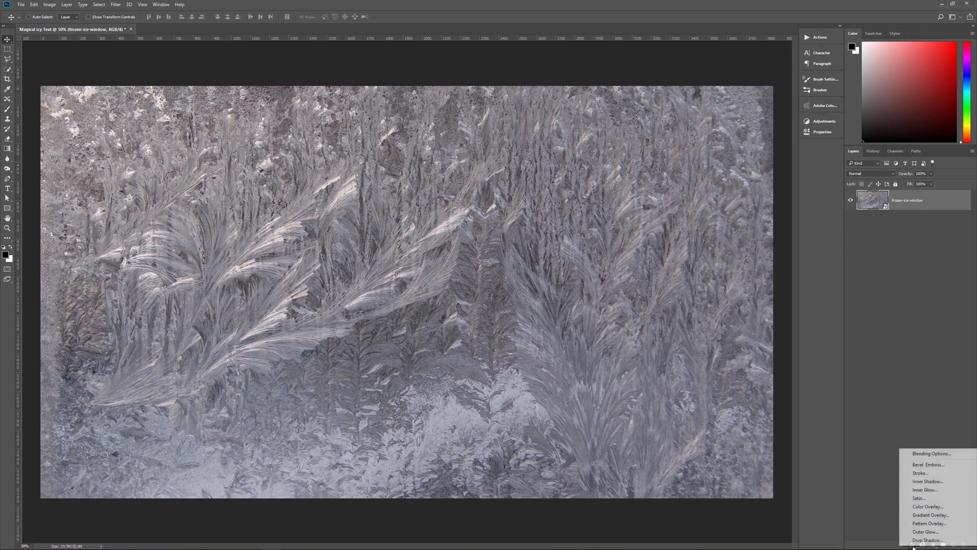
click(935, 516)
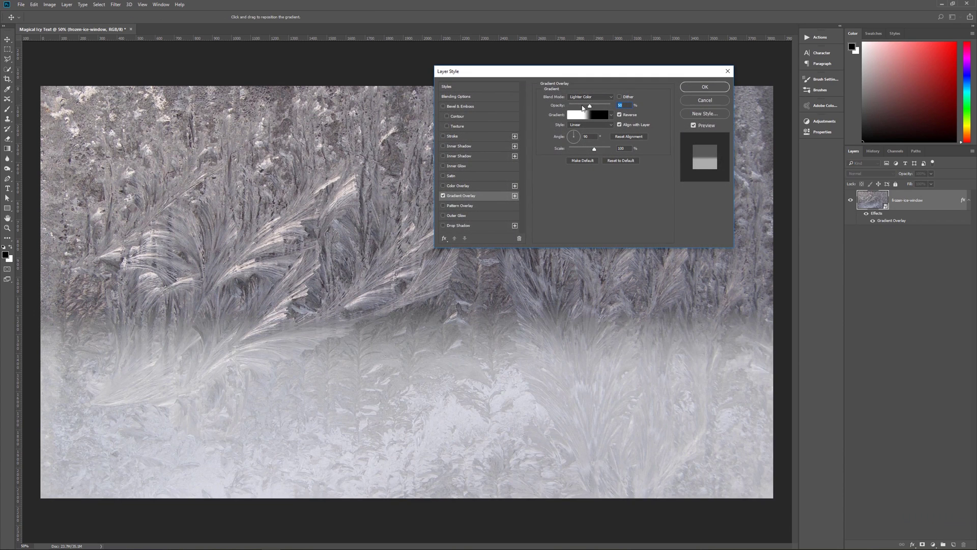
Step: Examine the gradient presets and the locations of the black and white color stops in the overlay's Gradient Editor
click(612, 115)
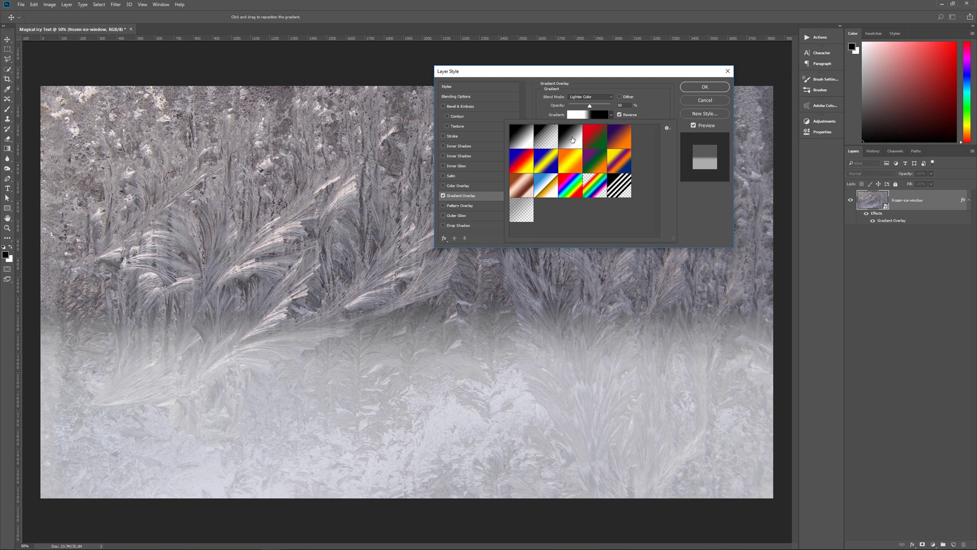
click(648, 114)
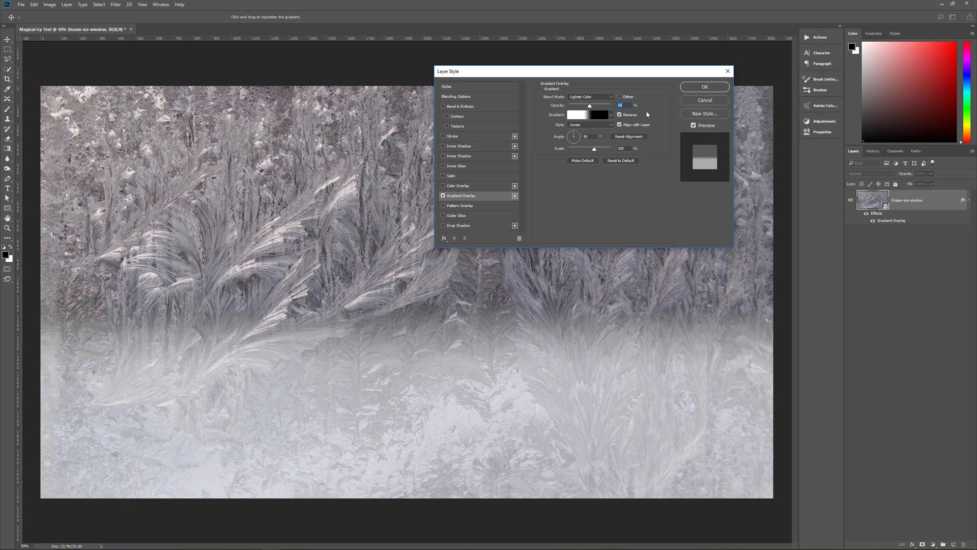
click(611, 115)
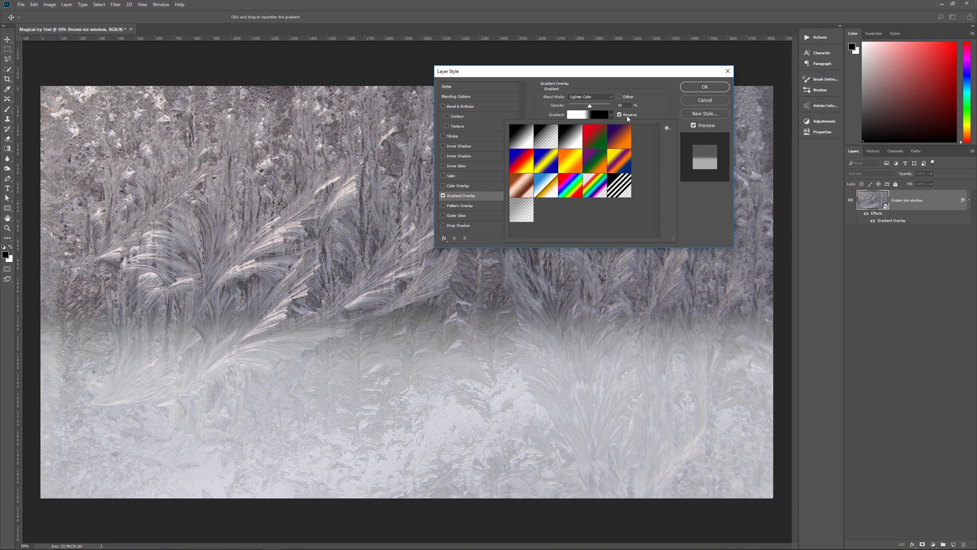
click(666, 110)
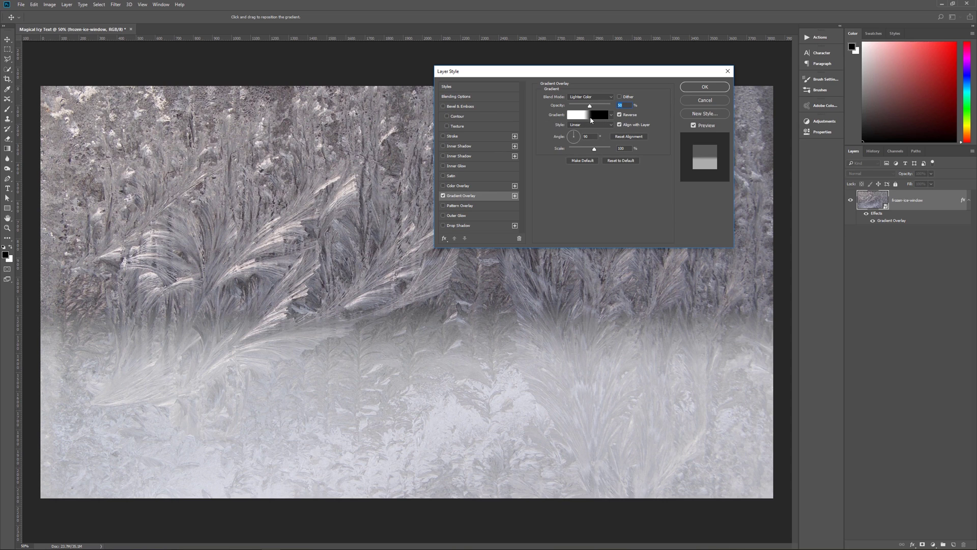
click(589, 117)
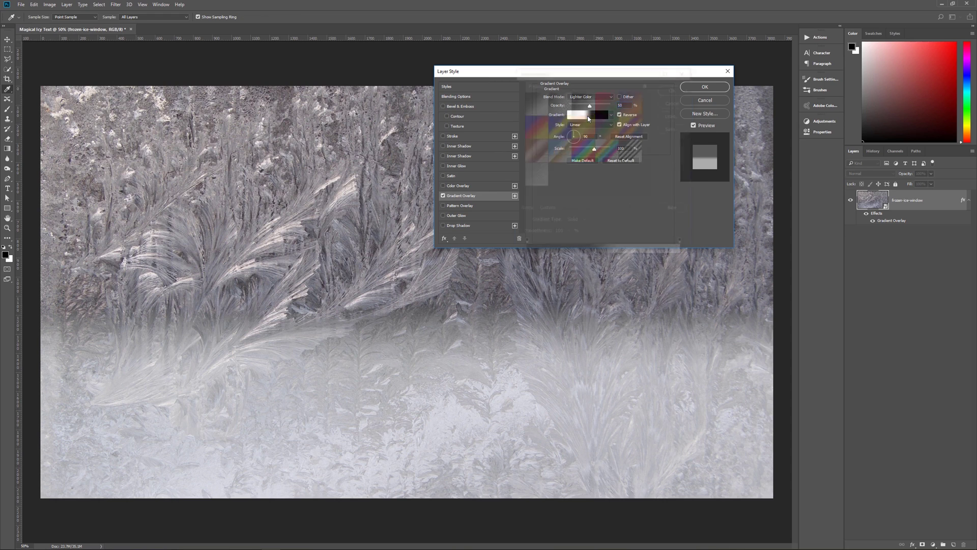
drag(617, 73, 631, 186)
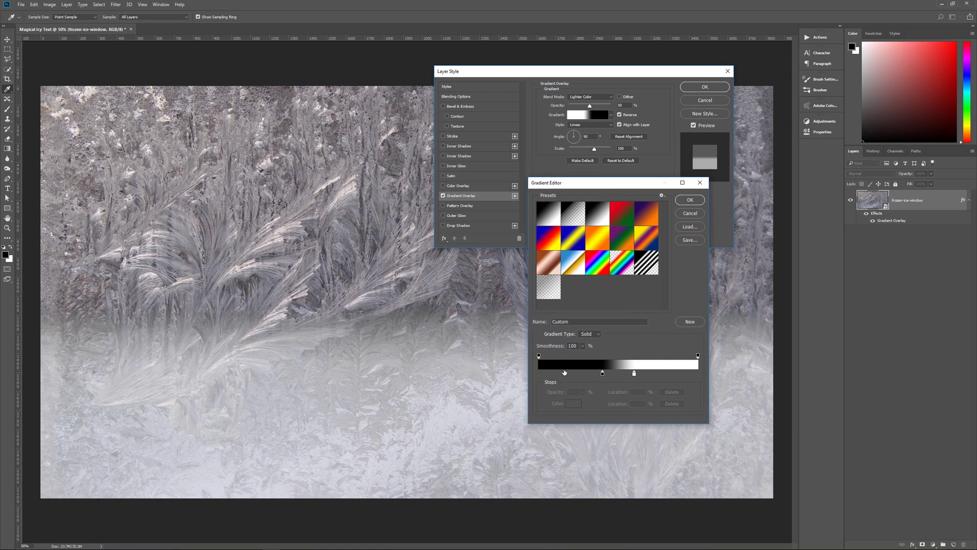
click(603, 374)
click(634, 374)
click(694, 217)
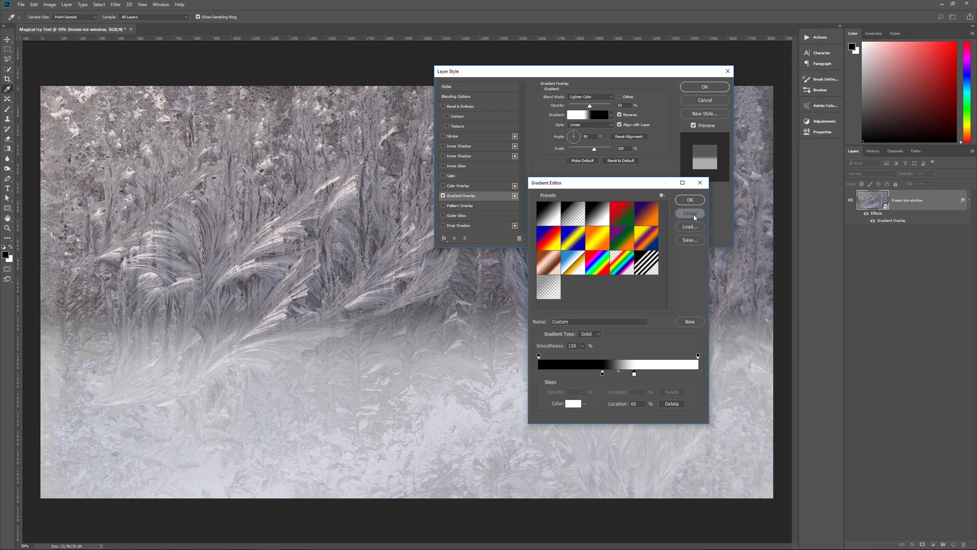
click(695, 218)
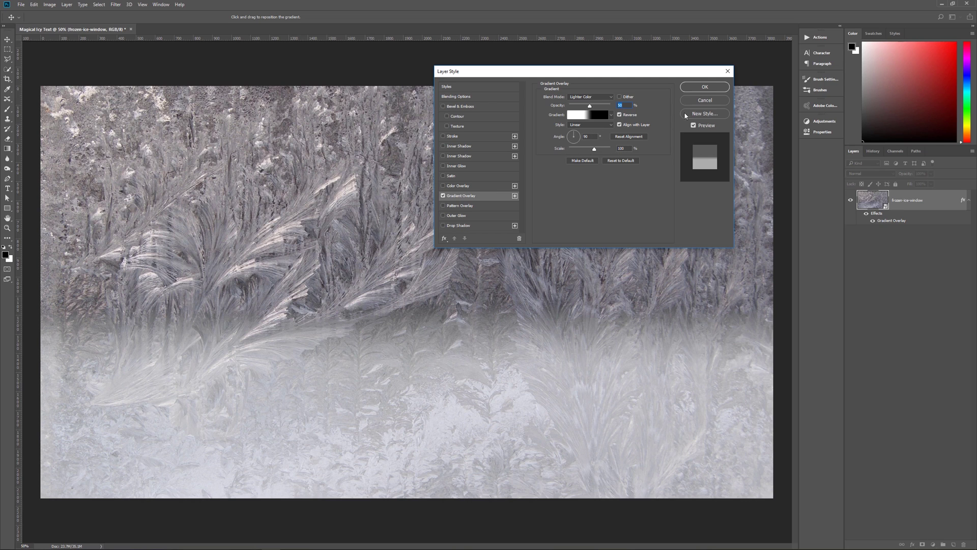
Step: Apply the gradient overlay and rename the frozen-ice-window layer as Background
click(705, 87)
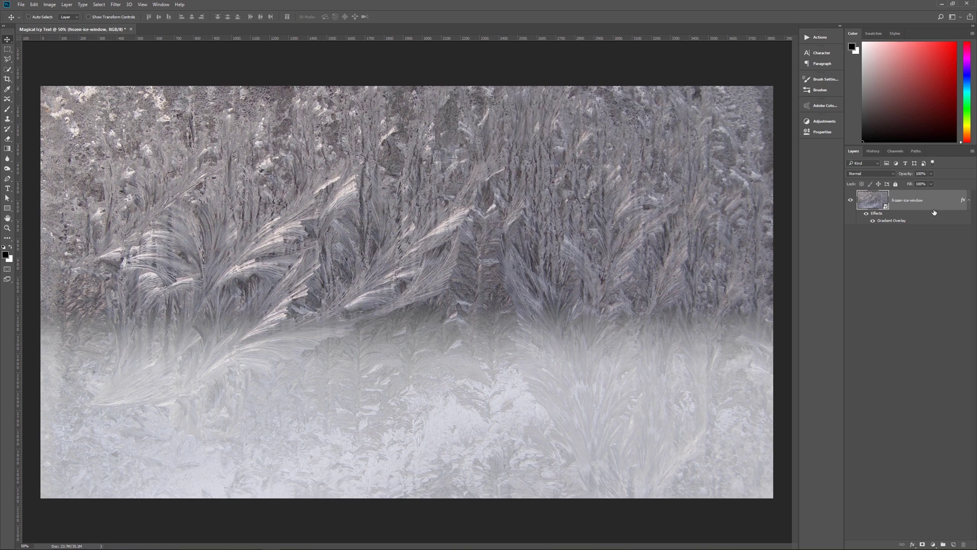
click(968, 200)
double_click(907, 201)
text(Background)
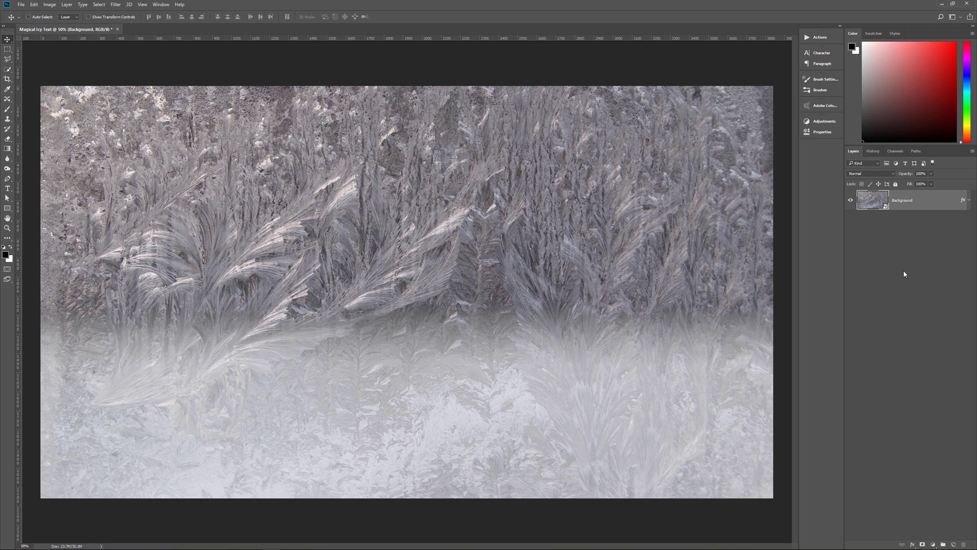
Step: Add a Color Lookup adjustment layer above the Background layer using the Crisp_Winter.look 3DLUT file
click(932, 545)
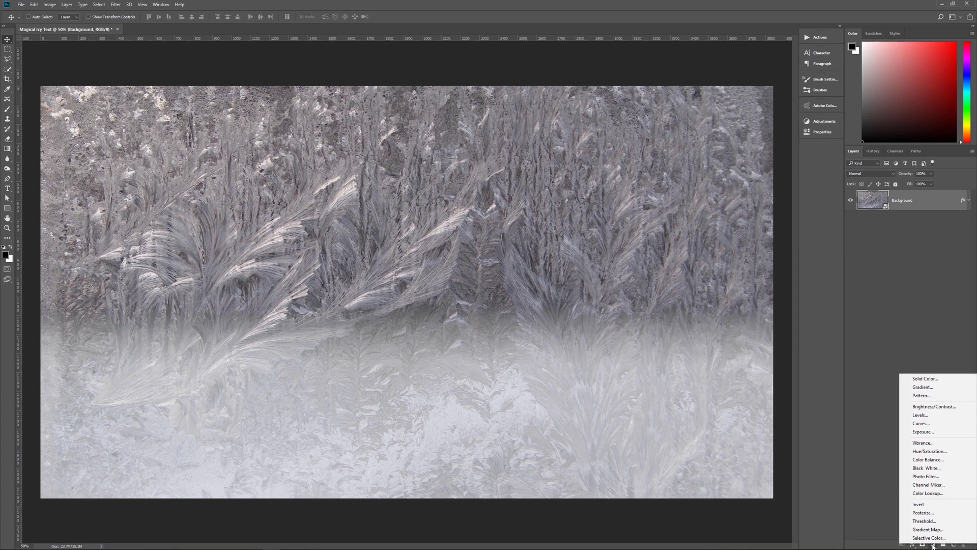
click(934, 494)
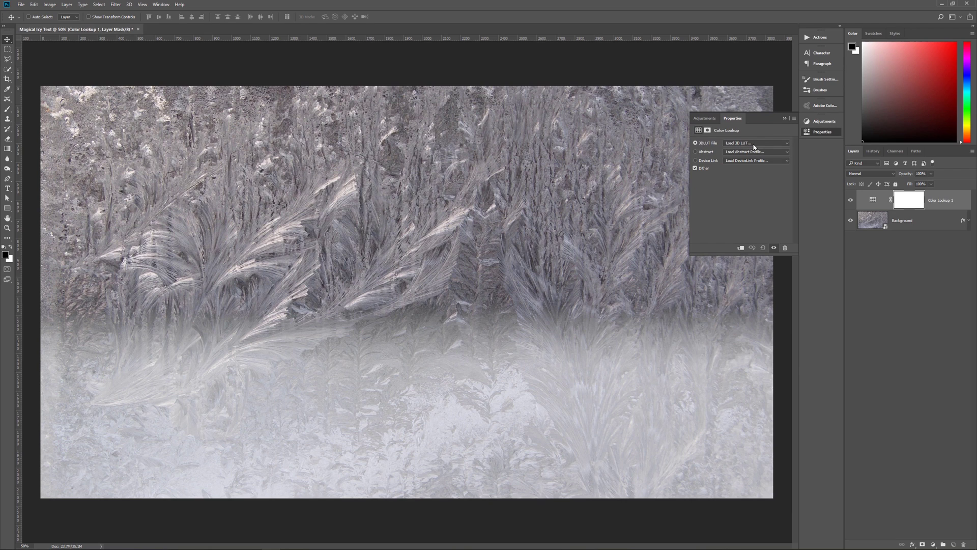
click(785, 143)
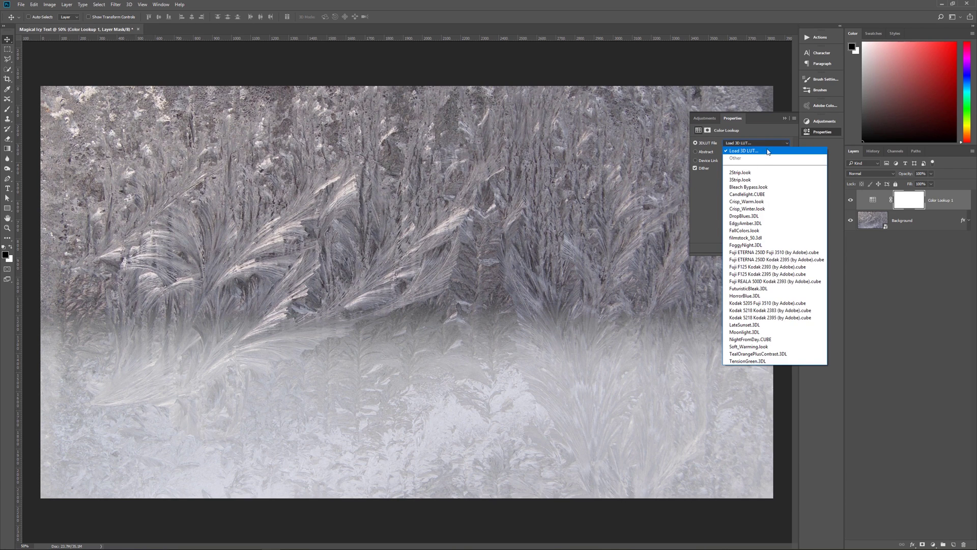
click(764, 212)
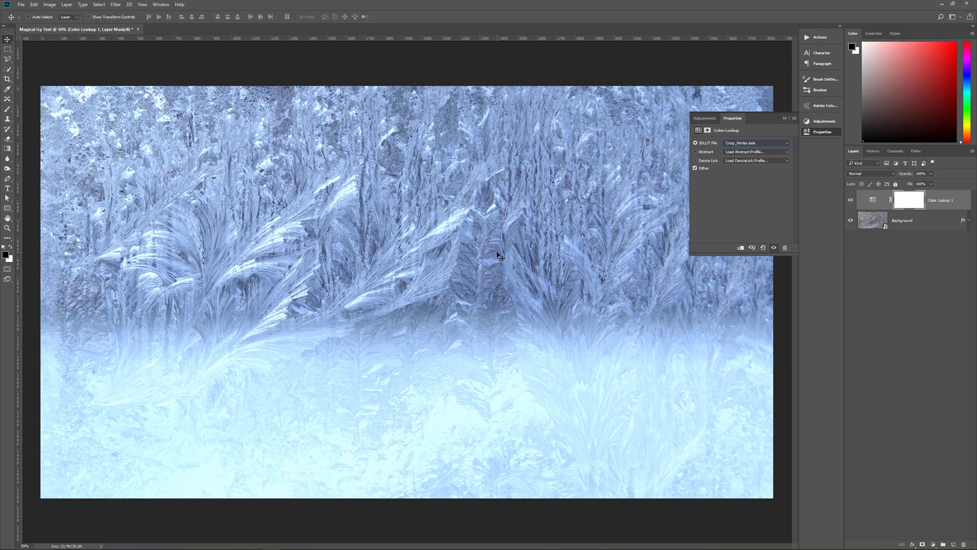
Step: Add a Gradient Map adjustment layer above the Color Lookup layer
click(947, 200)
click(933, 544)
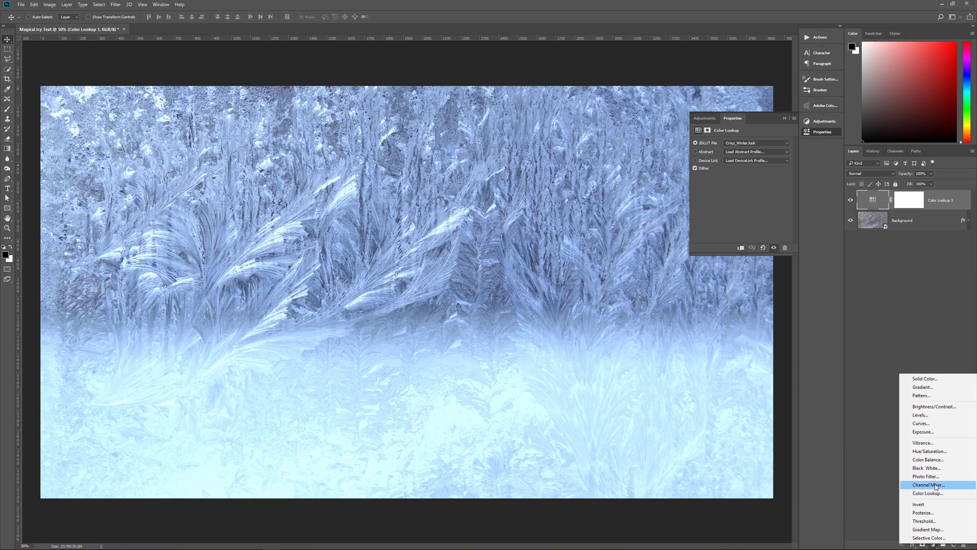
click(927, 529)
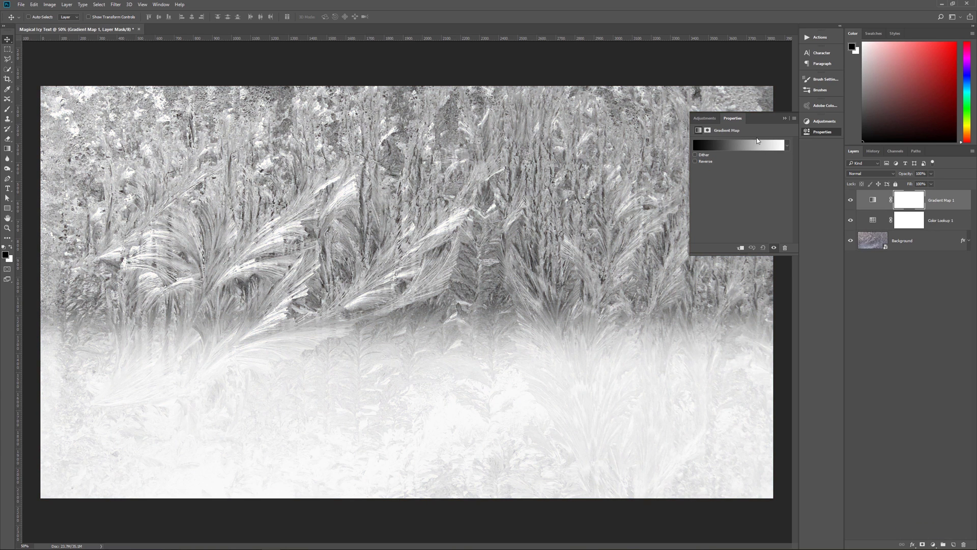
click(787, 146)
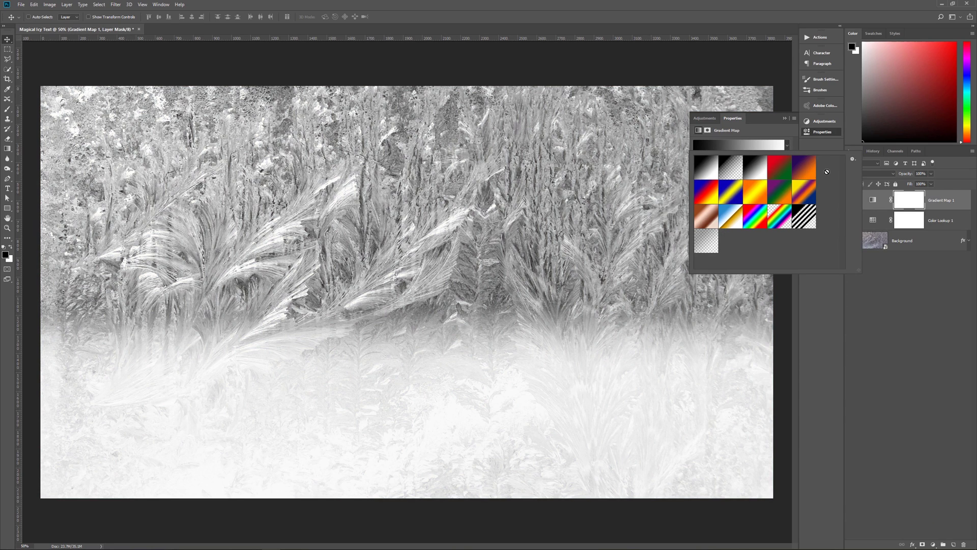
click(853, 159)
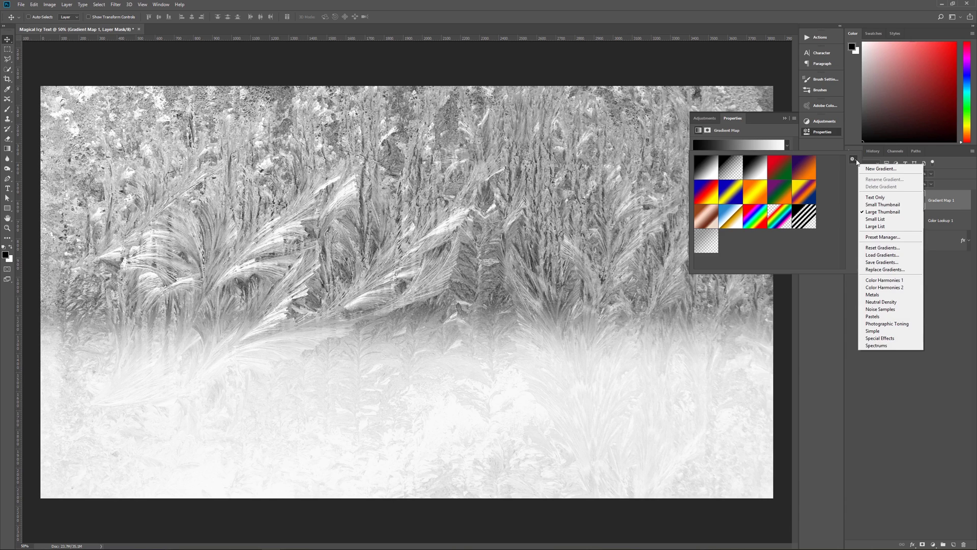
click(810, 147)
click(804, 142)
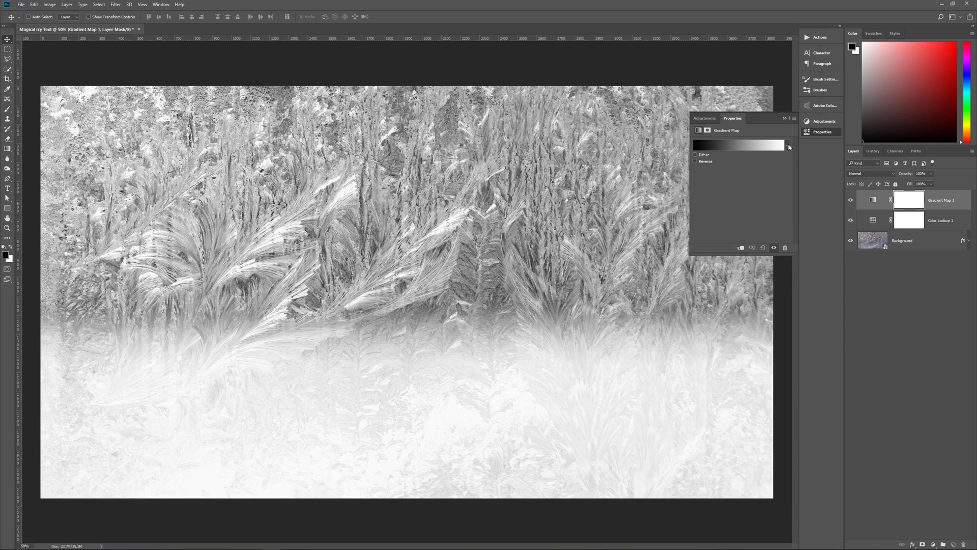
Step: Replace the gradient presets with the Photographic Toning set and apply its bright blue-to-white preset to the gradient map
click(789, 146)
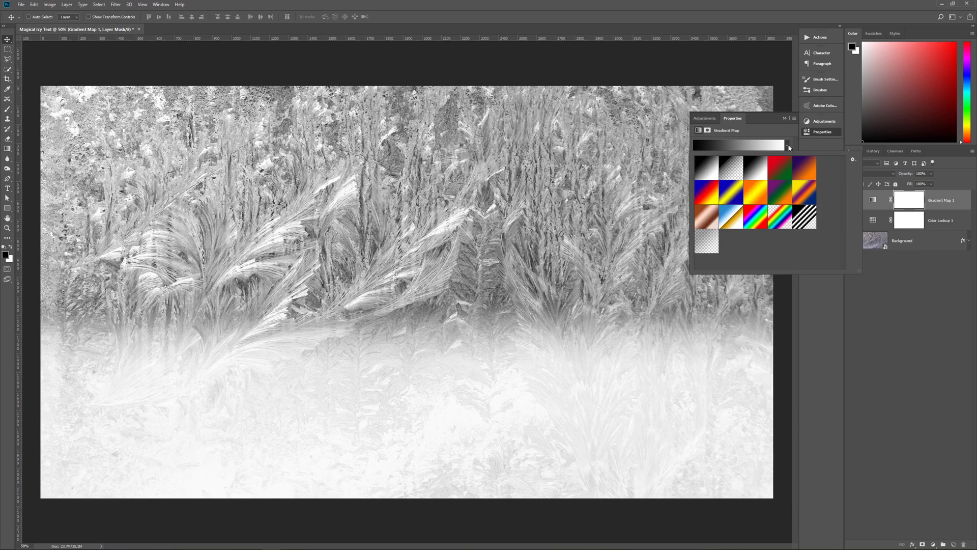
click(854, 159)
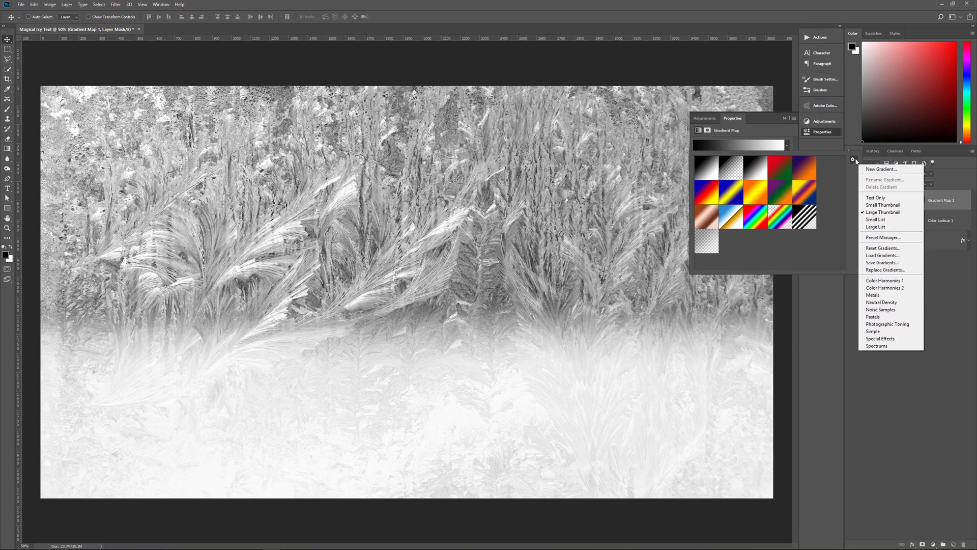
click(906, 324)
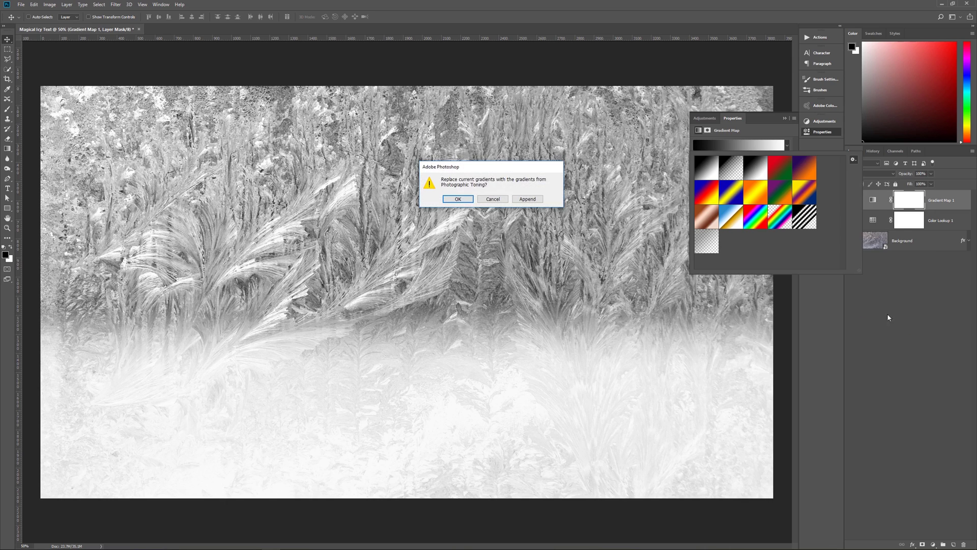
click(457, 199)
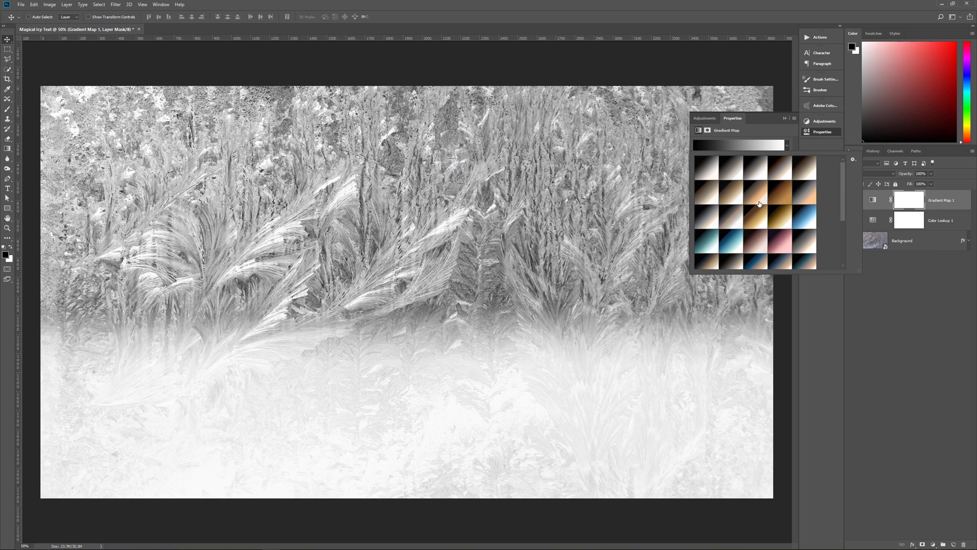
click(809, 216)
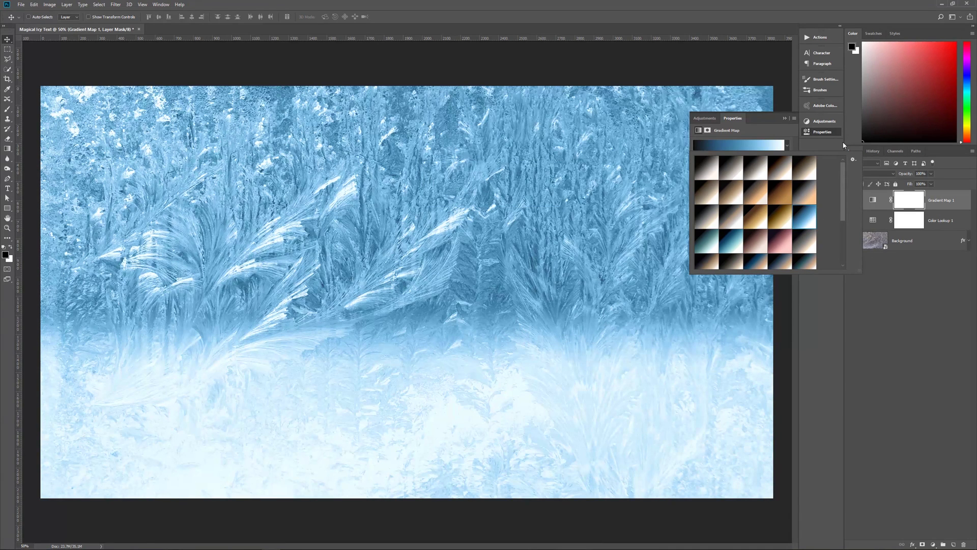
Step: Add a Photo Filter adjustment layer above the Gradient Map layer and set its filter to Cooling Filter (82)
click(843, 145)
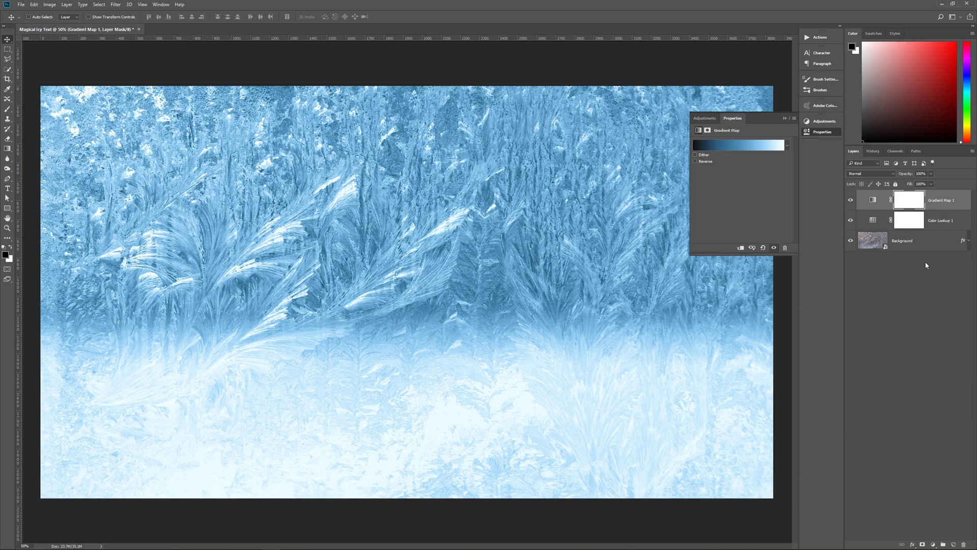
click(933, 544)
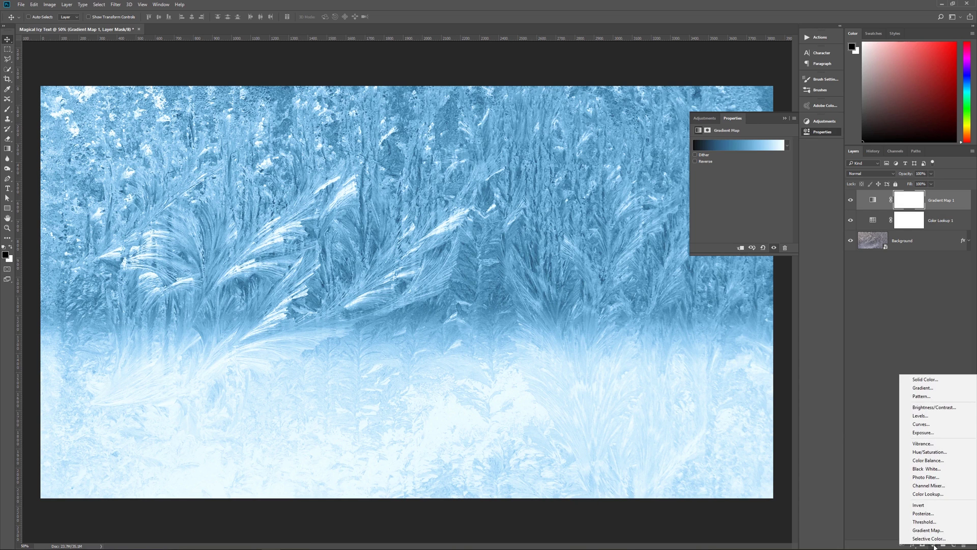
click(936, 479)
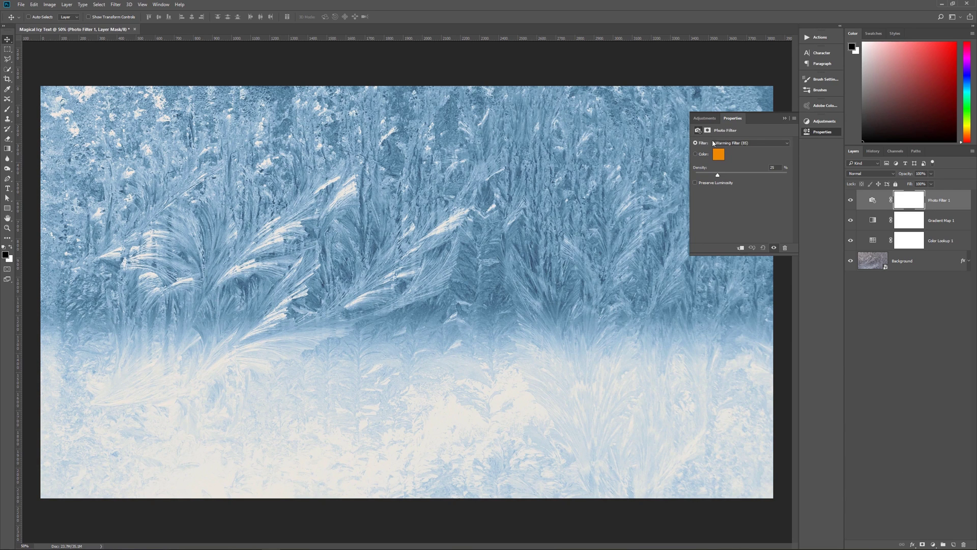
click(745, 144)
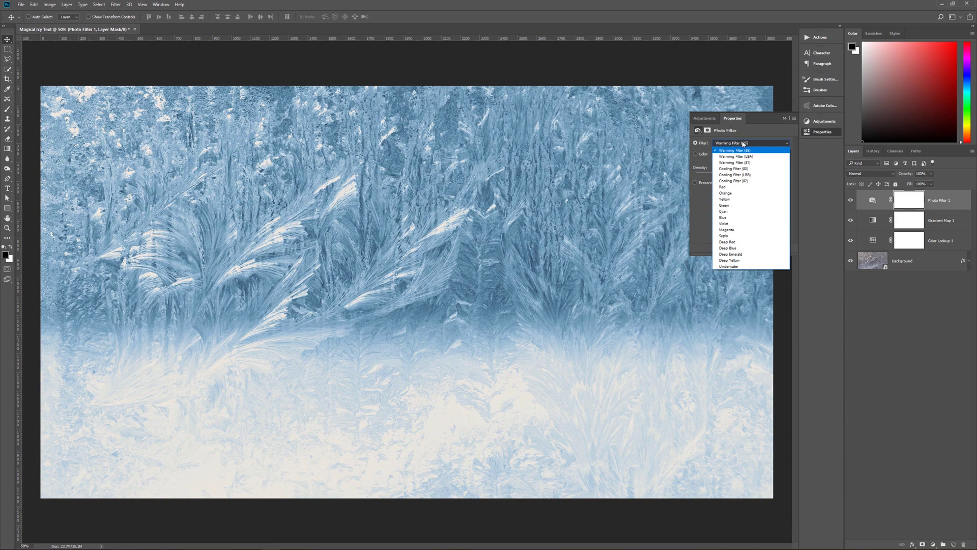
click(752, 181)
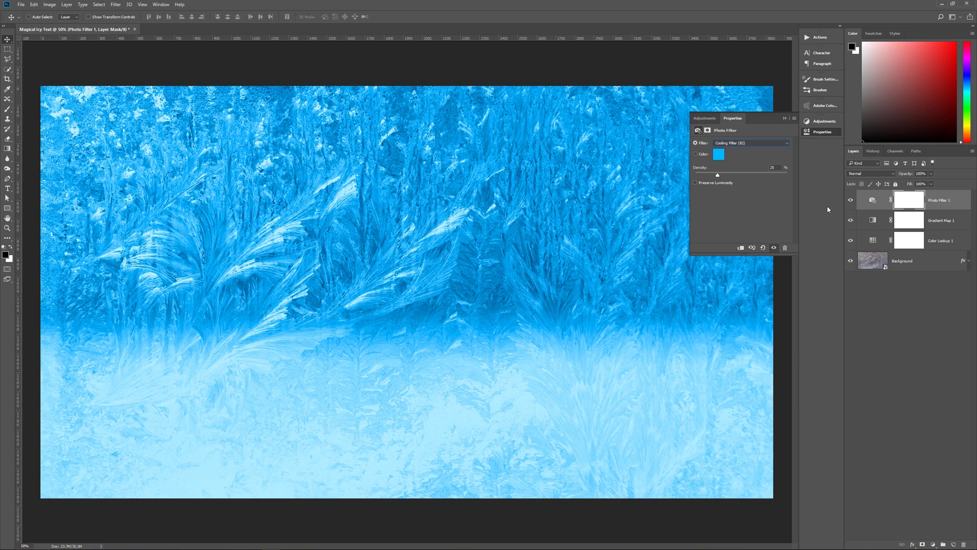
Step: Add a Curves adjustment layer that strongly darkens the image, and set its layer mask feather to 175 px
click(933, 544)
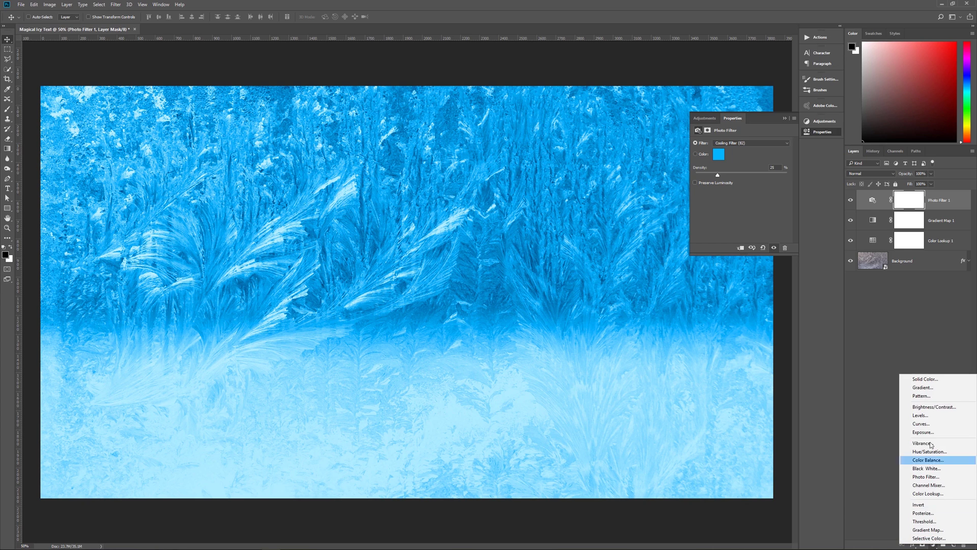
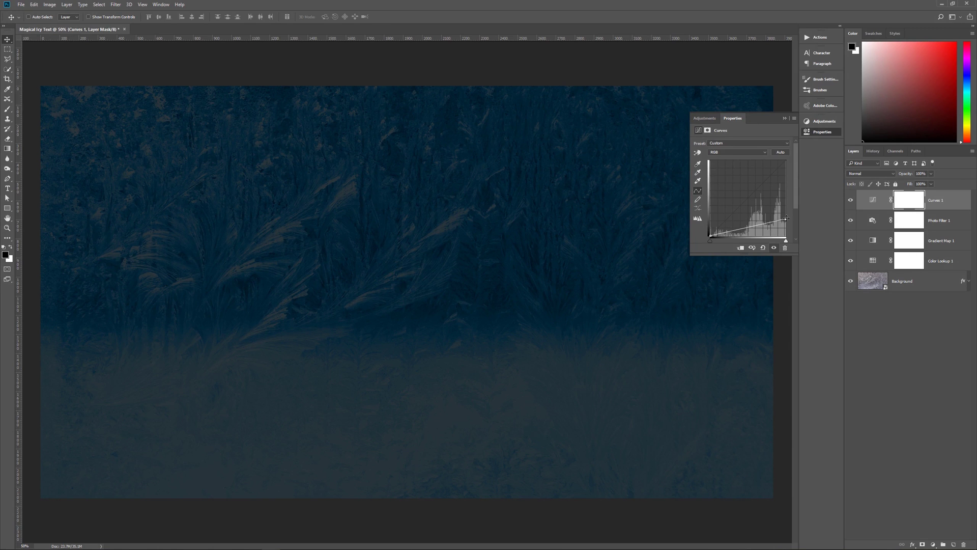
click(709, 131)
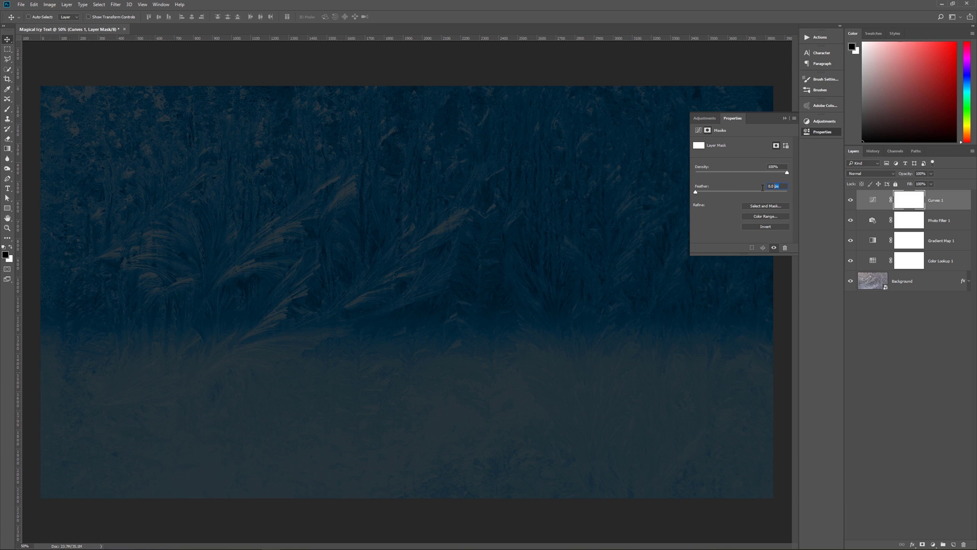
text(175)
click(935, 204)
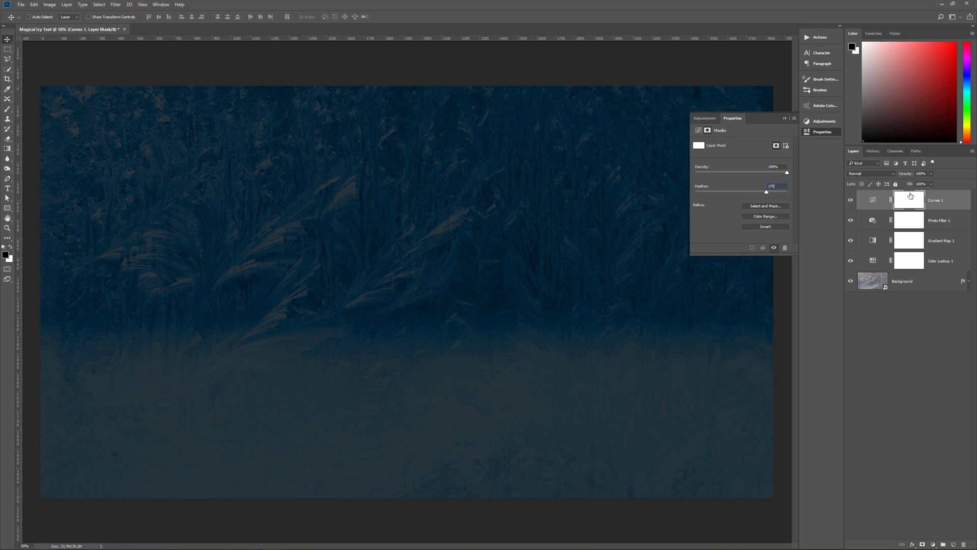
click(784, 120)
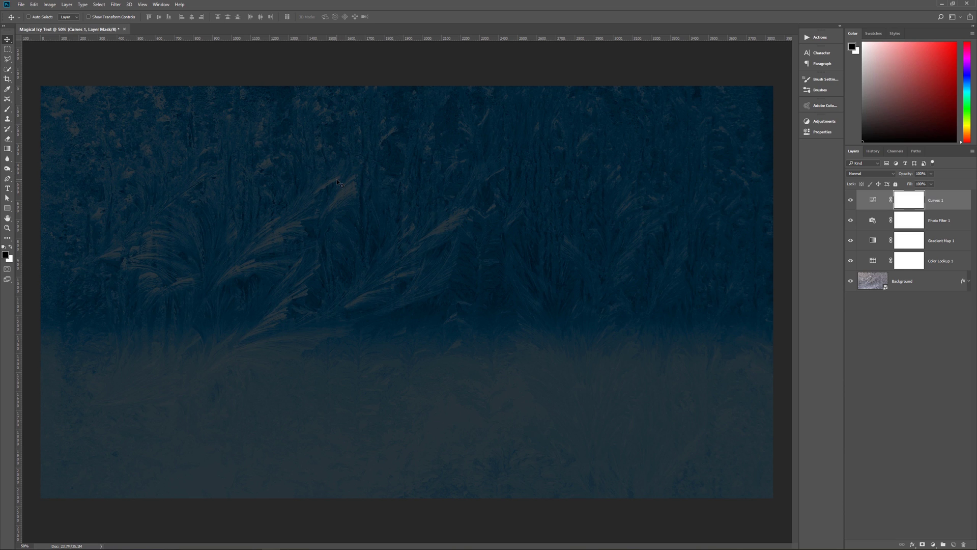
Step: Draw a large elliptical selection with the Elliptical Marquee tool and position it over the middle of the canvas
key(m)
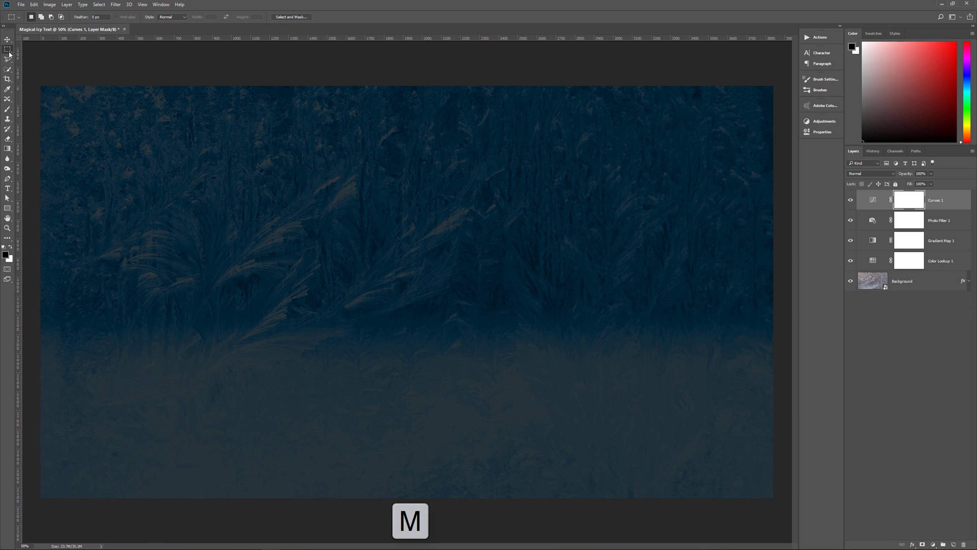
key(shift+m)
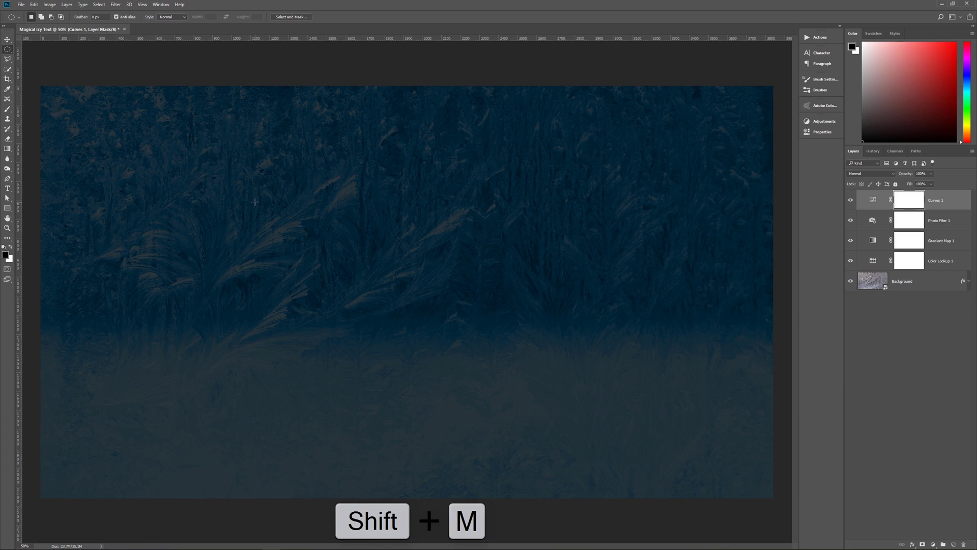
right_click(9, 51)
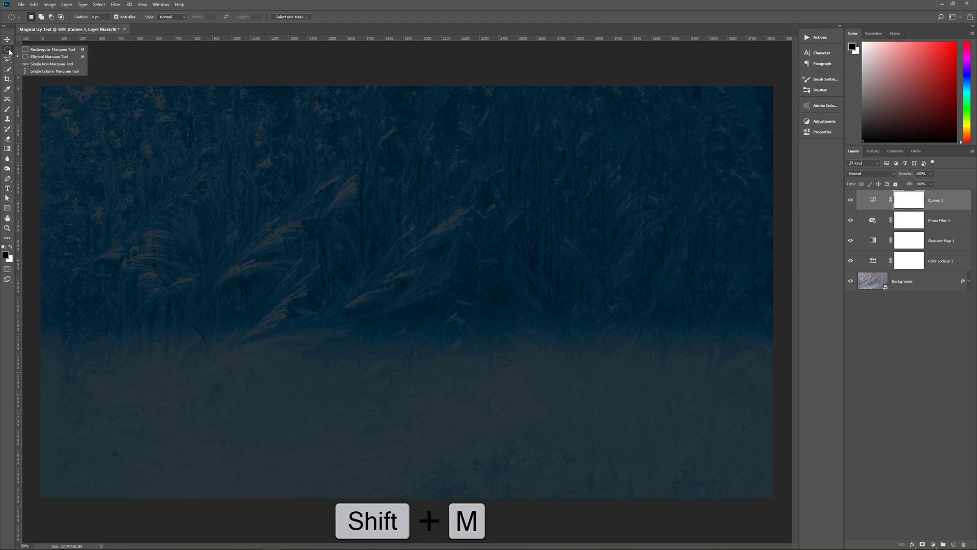
click(39, 57)
drag(105, 141, 756, 447)
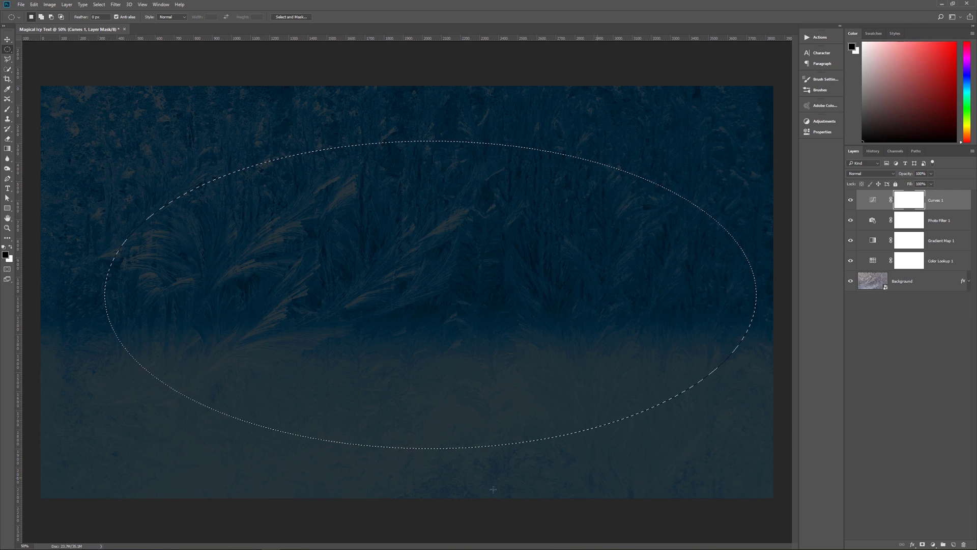
drag(450, 277, 426, 269)
Step: Fill the elliptical selection on the Curves mask with black, deselect it, and lower the Curves layer's opacity to 30%
key(x)
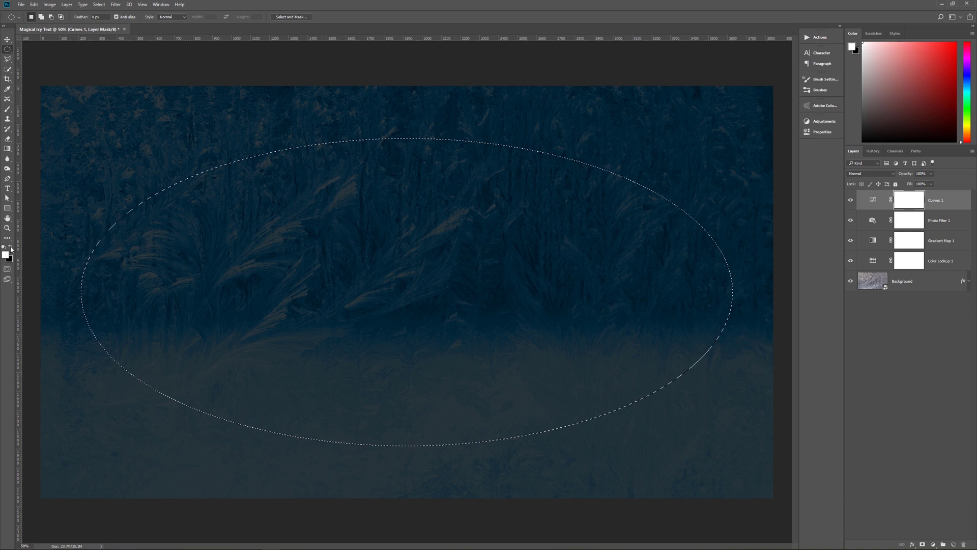
key(x)
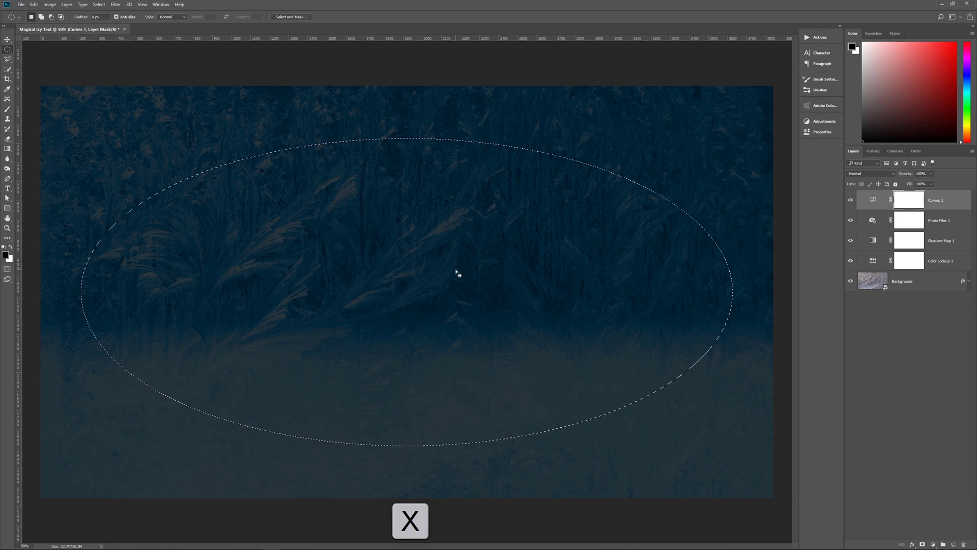
key(alt+BackSpace)
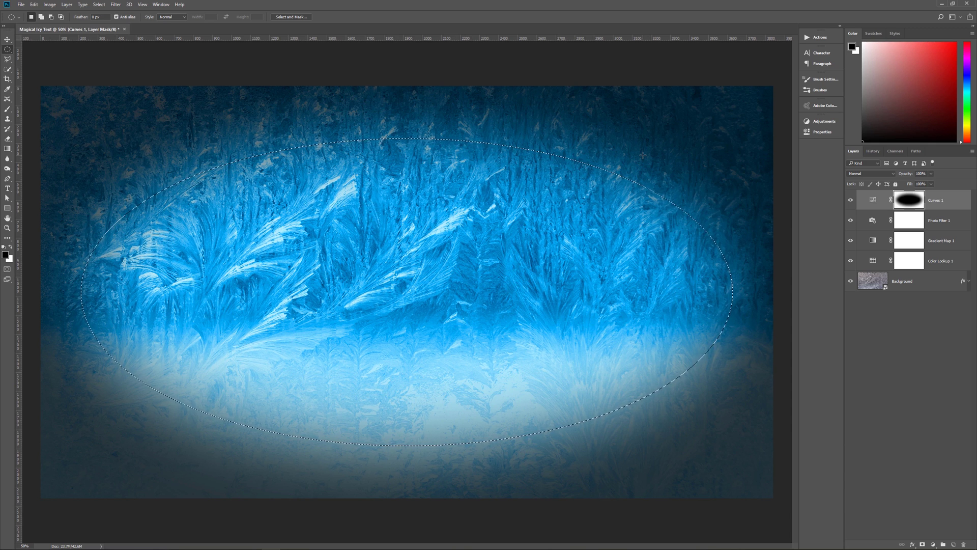
key(ctrl+d)
click(873, 200)
drag(905, 176, 882, 178)
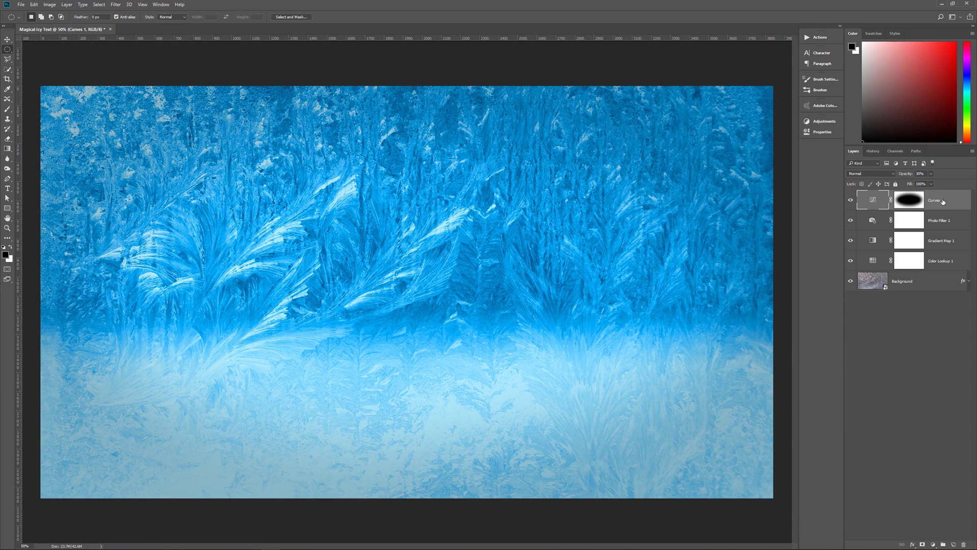
Step: Group all layers from the Curves adjustment down to the Background layer and name the group Background
shift+click(920, 285)
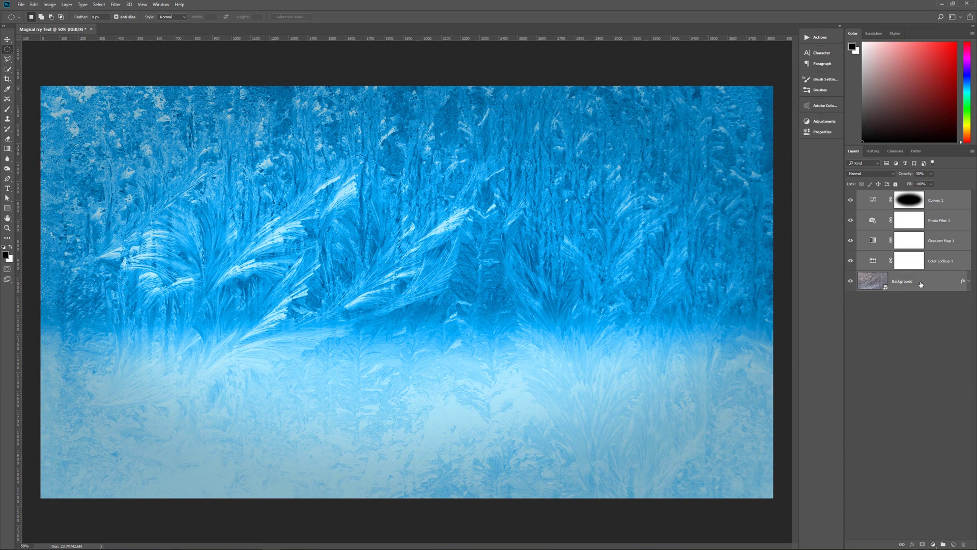
key(ctrl+g)
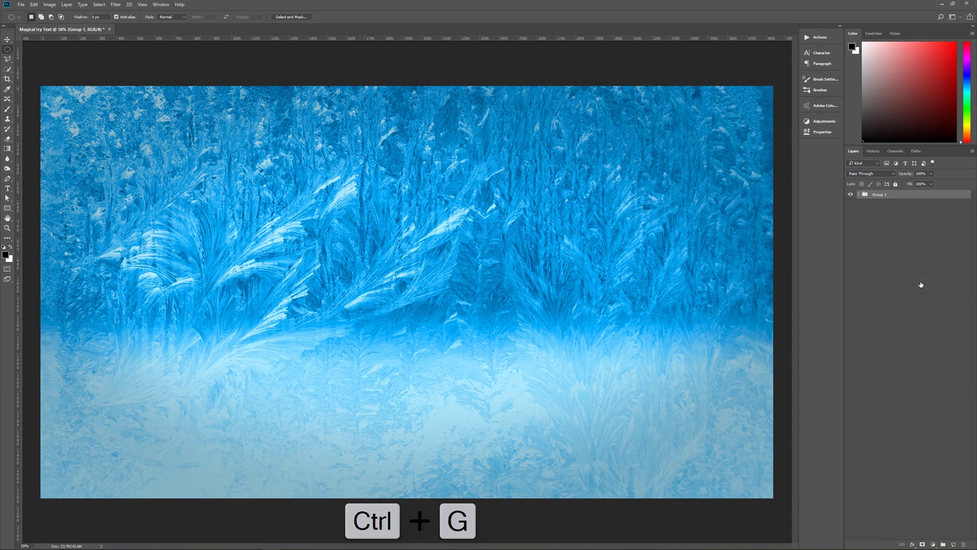
double_click(879, 195)
text(Background)
key(Return)
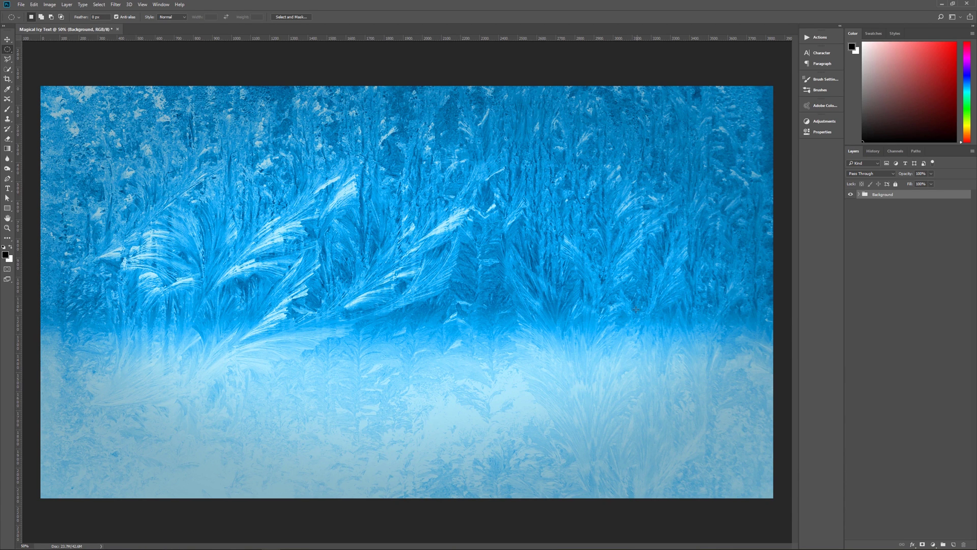
Step: Add a white 400 pt text layer in small caps reading "Pixel Magic" across the canvas
key(t)
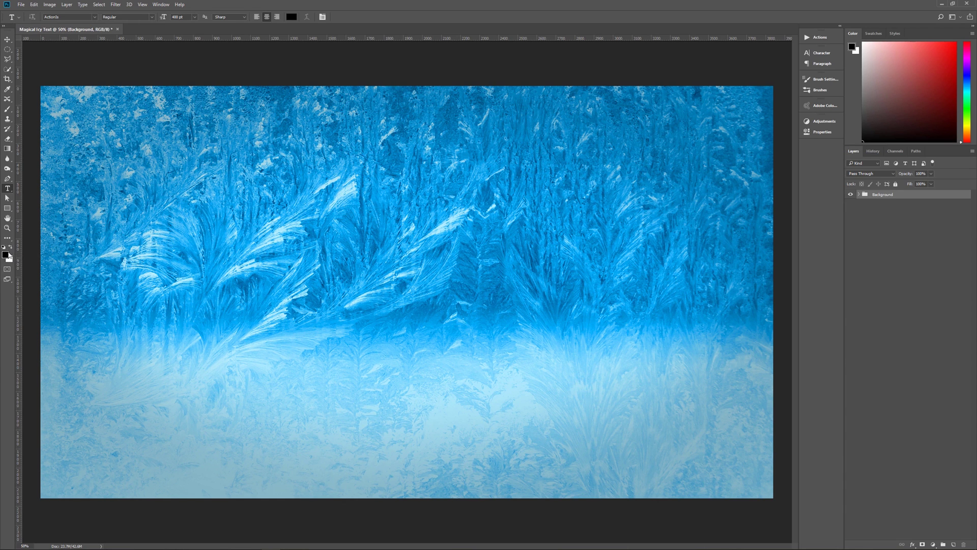
key(x)
click(826, 57)
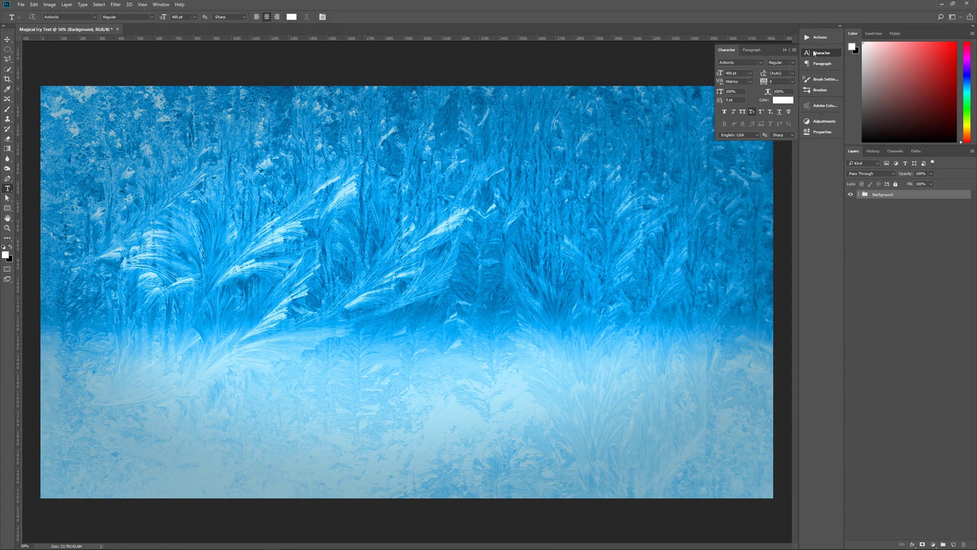
click(160, 5)
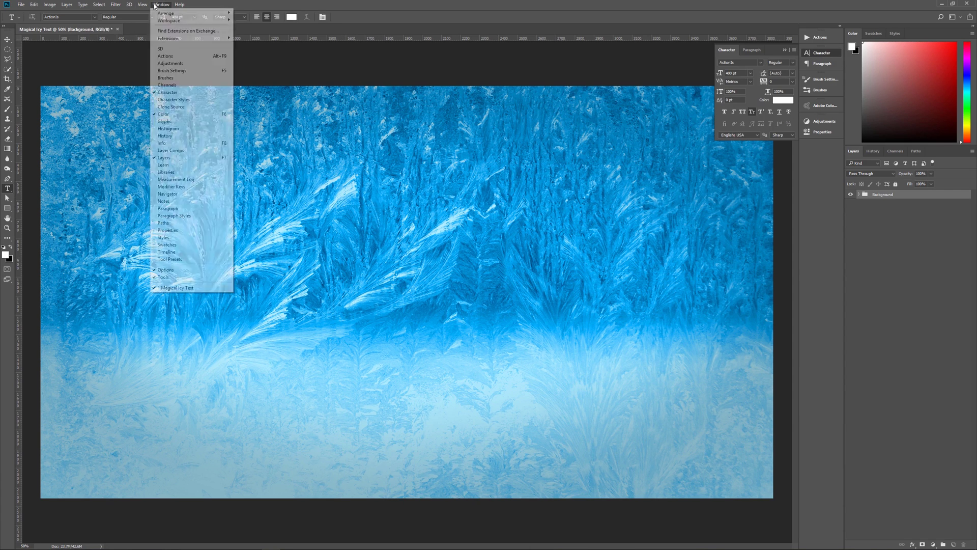
click(165, 94)
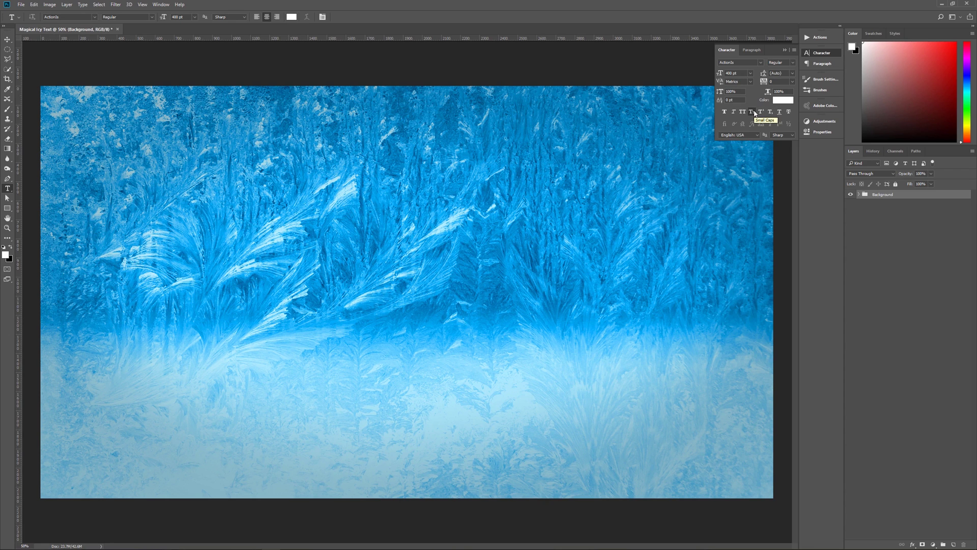
click(753, 116)
click(784, 50)
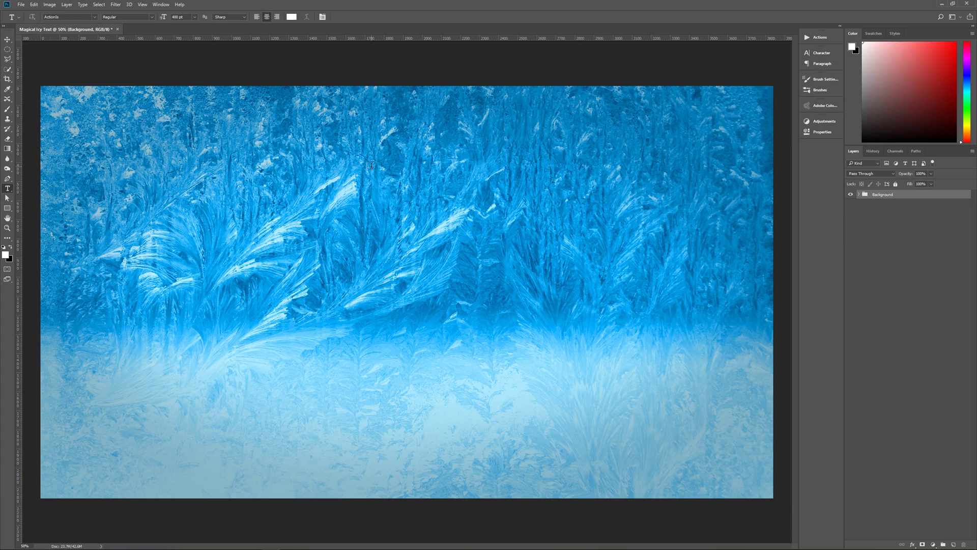
click(362, 288)
text(Pixel Magic)
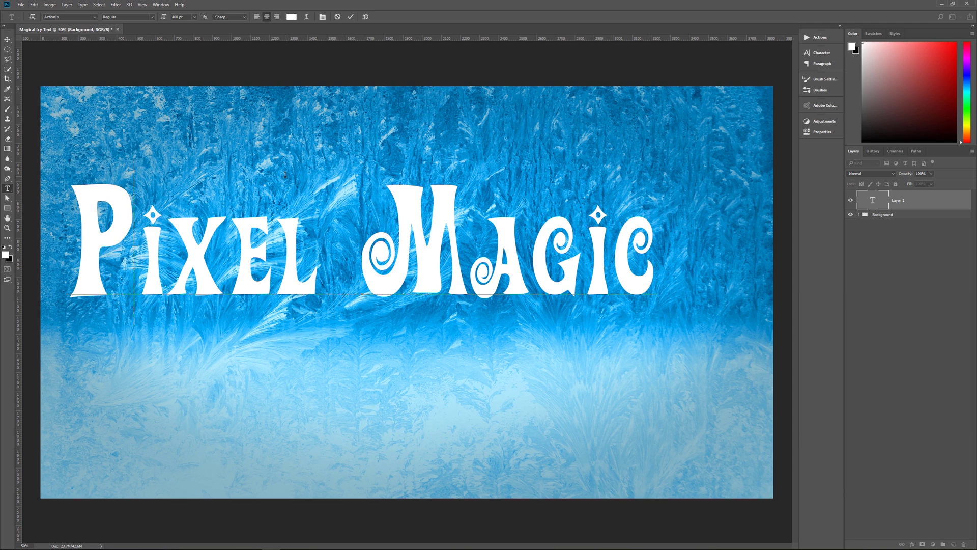
Step: Tighten the kerning between the individual letters of the "Pixel Magic" text and commit the text
key(alt+Left)
key(alt+Left)
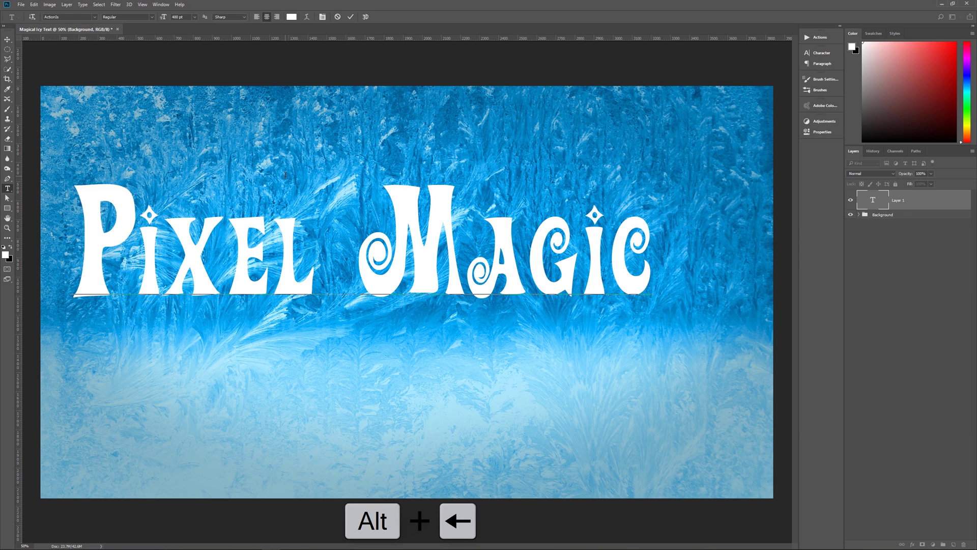
key(alt+Left)
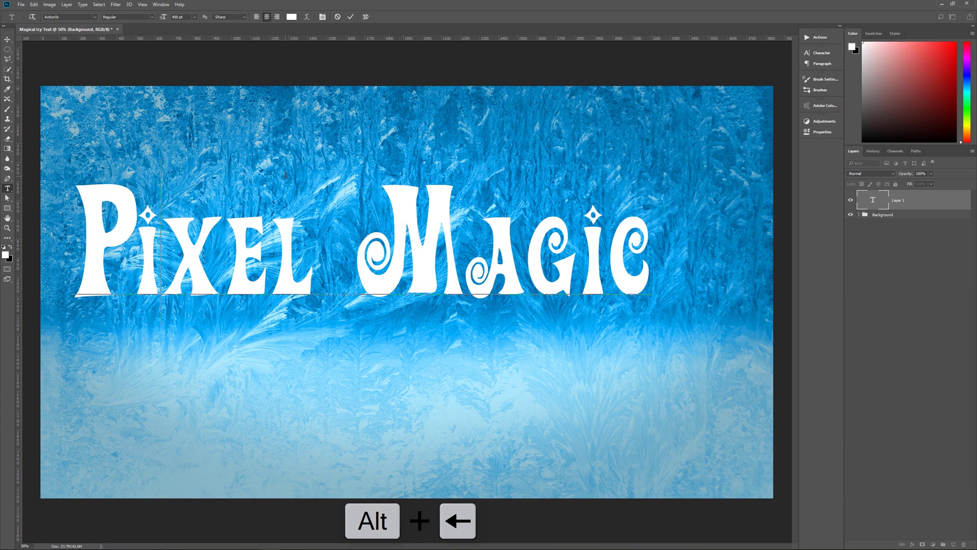
key(alt+Left)
key(alt+Right)
key(alt+Left)
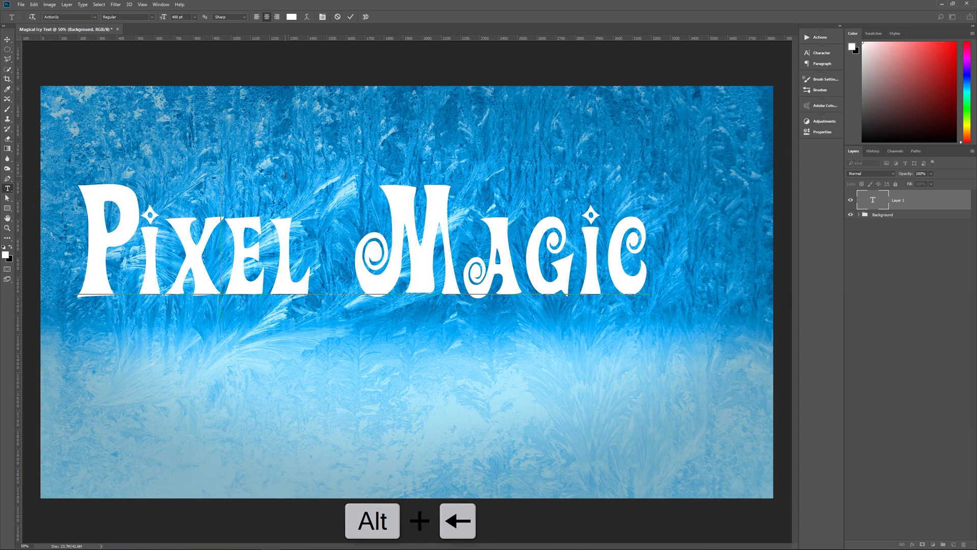
key(alt+Left)
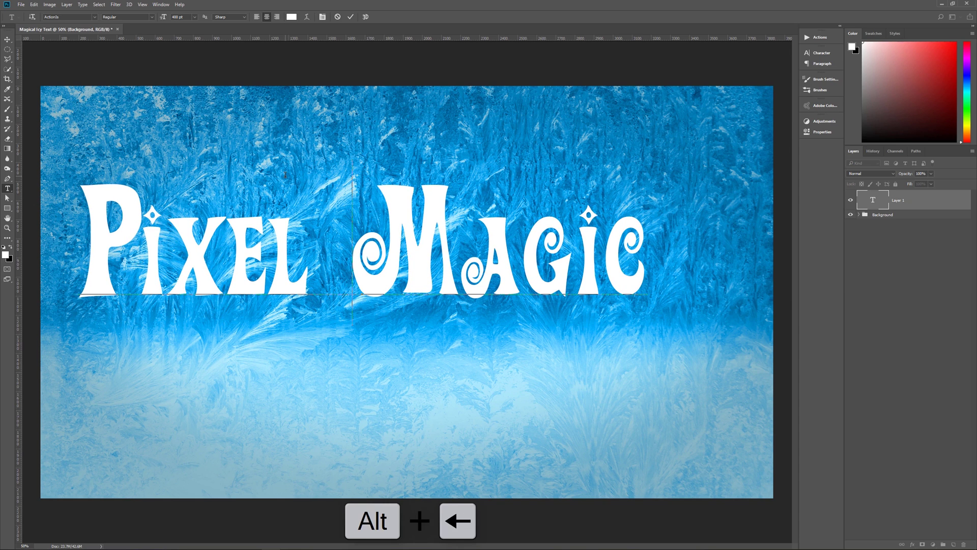
key(alt+Left)
key(Right)
key(alt+Left)
key(alt+Left)
key(alt+Left)
key(Right)
key(alt+Left)
key(alt+Left)
key(alt+Left)
key(alt+Left)
key(alt+Left)
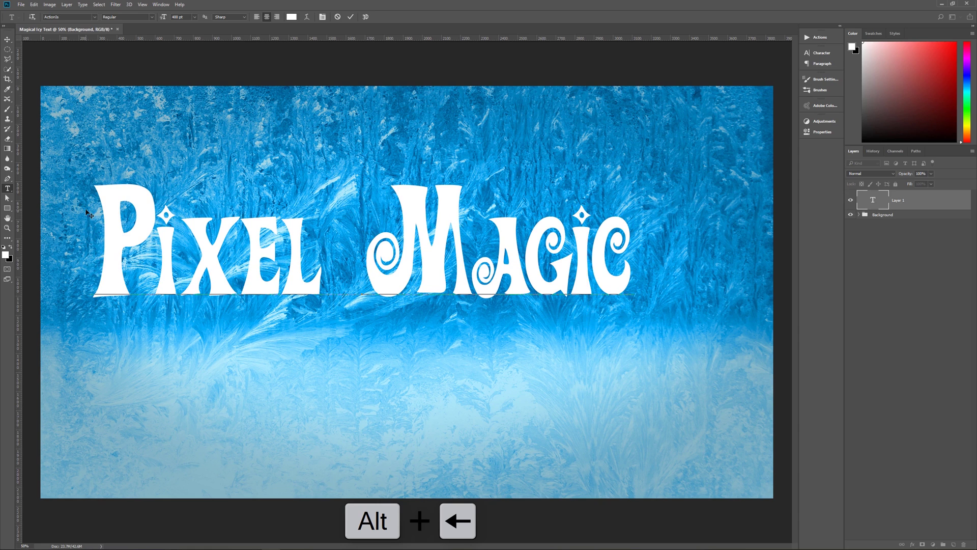
click(351, 17)
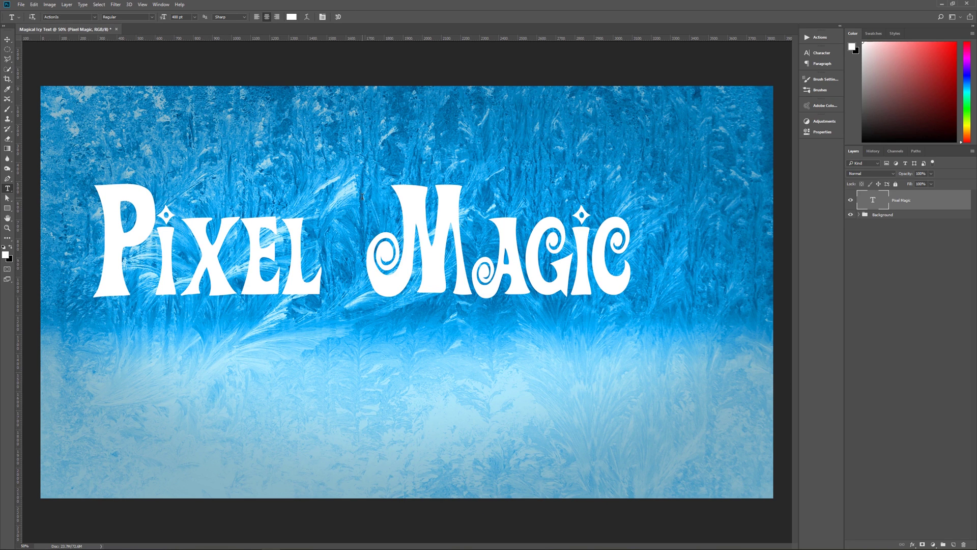
Step: Move the "Pixel Magic" text to the middle of the canvas
key(v)
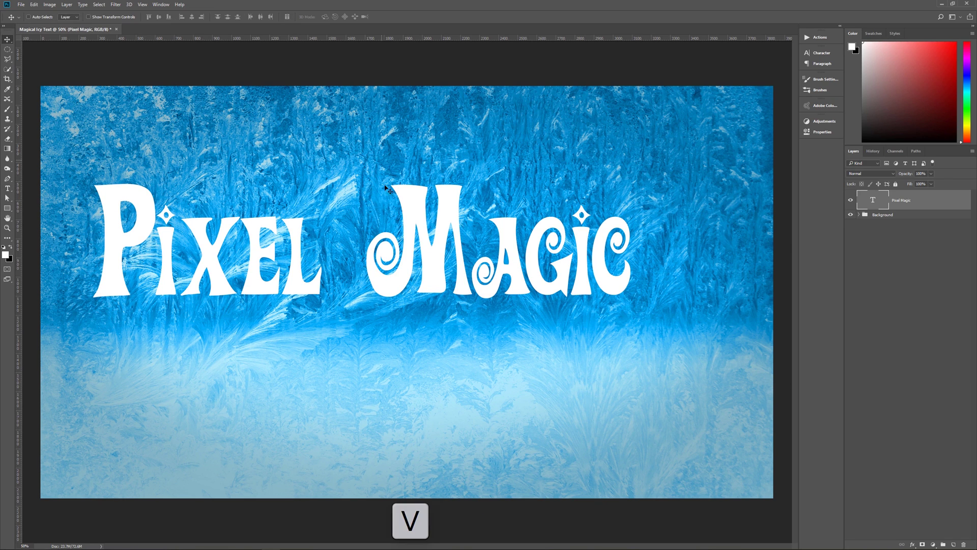
drag(409, 204, 440, 261)
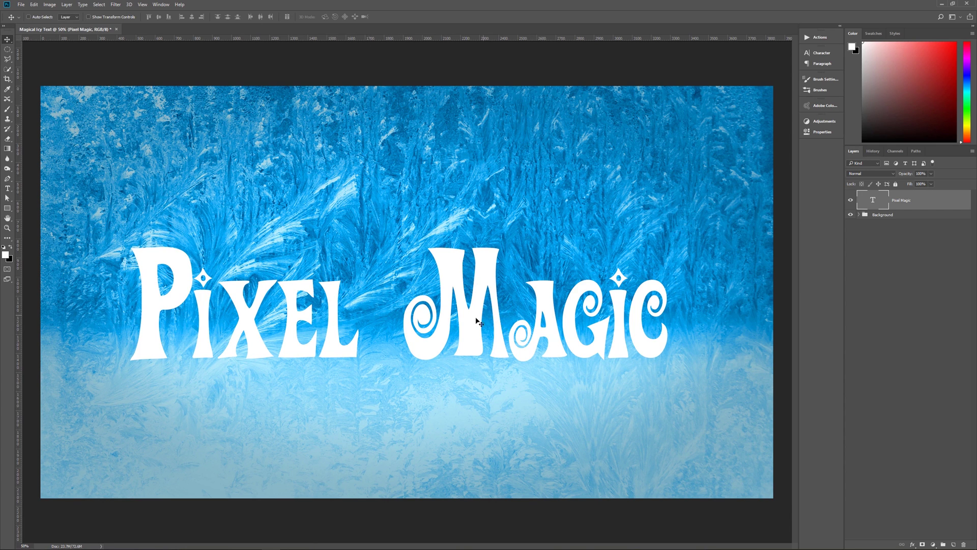
Step: Move the "Pixel Magic" text slightly up and lower its fill opacity in the layer's blending options
drag(475, 326, 475, 317)
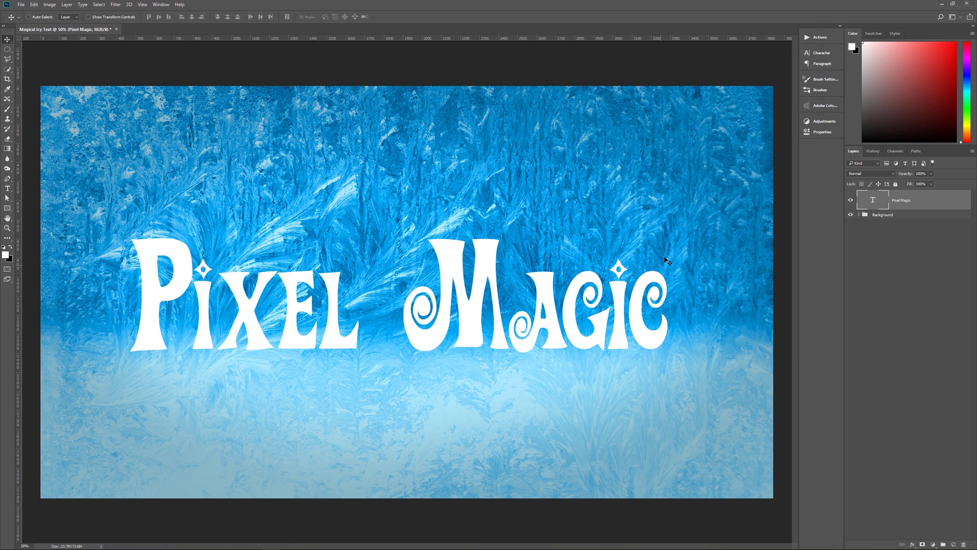
click(911, 544)
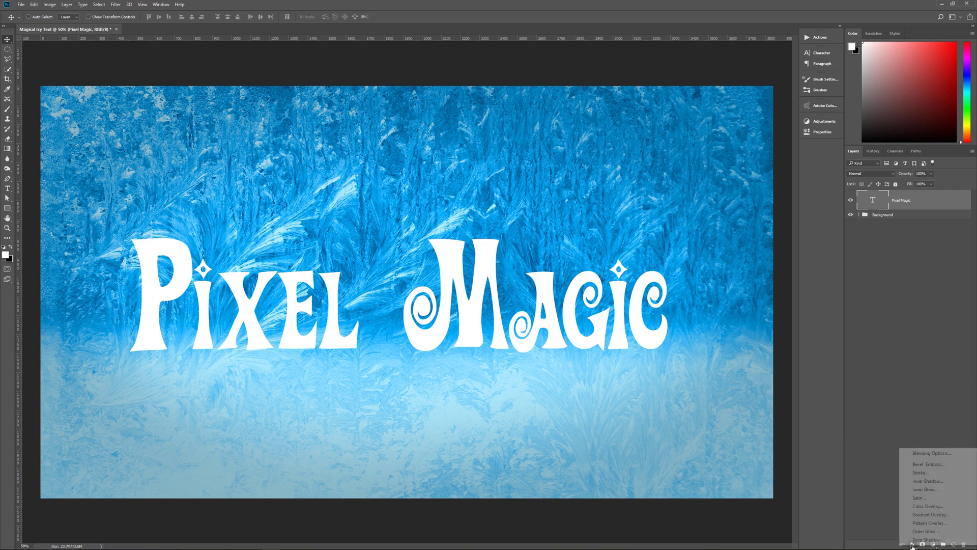
click(930, 453)
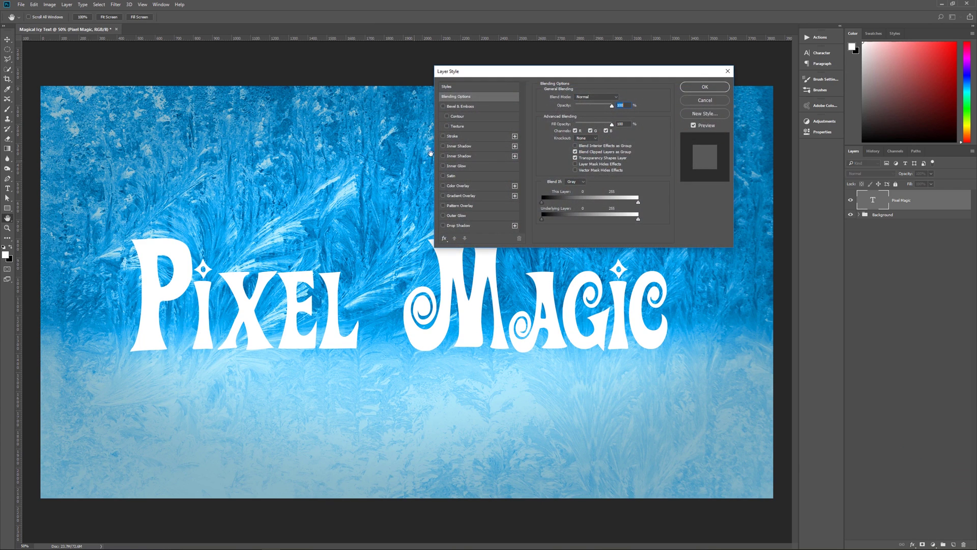
click(626, 124)
text(05)
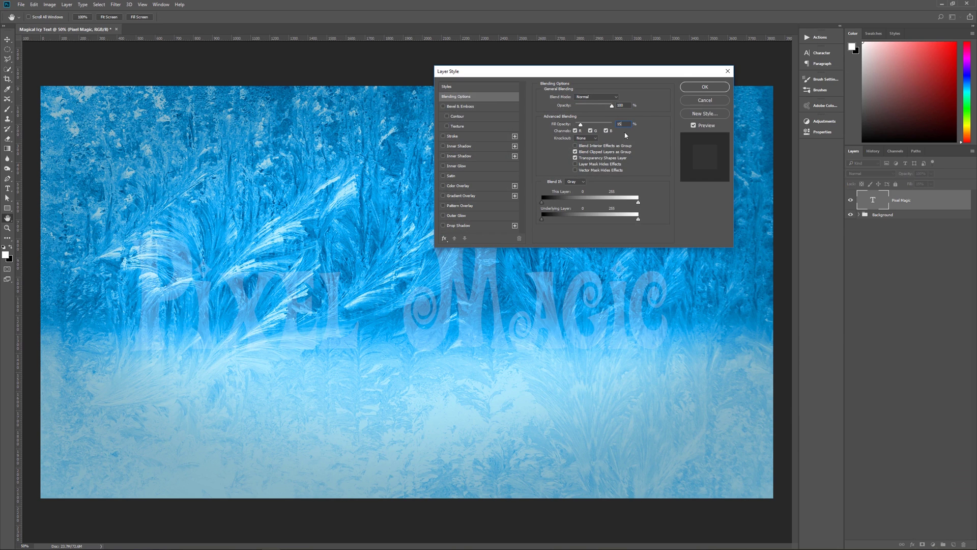
Step: Enable a Smooth Outer Bevel with direction Down, a Linear Dodge (Add) highlight in #ecf7fc and a black Multiply shadow
click(455, 107)
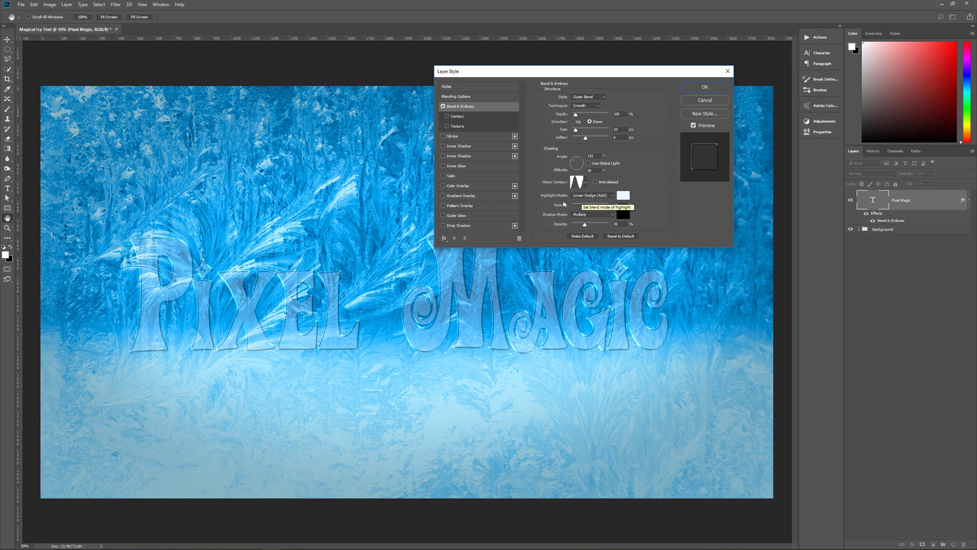
click(623, 196)
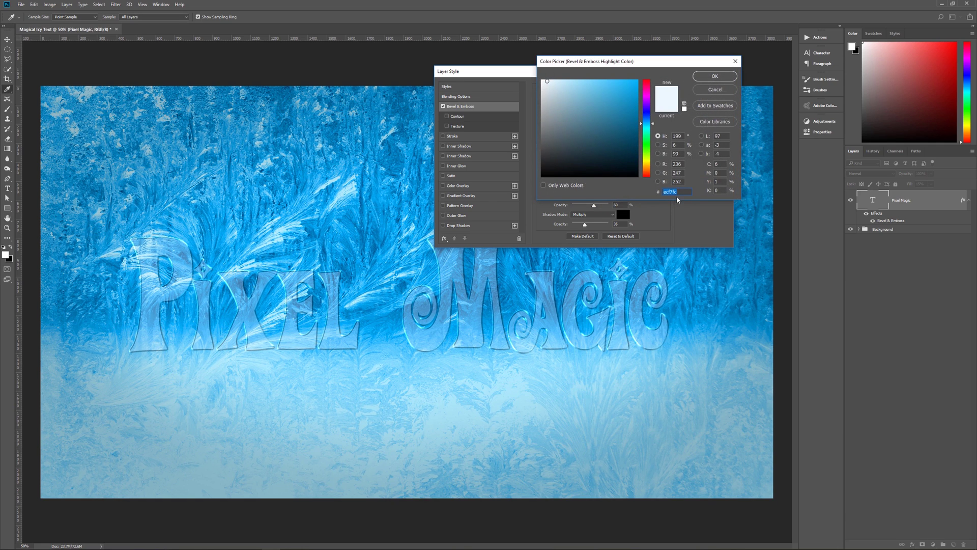
click(712, 90)
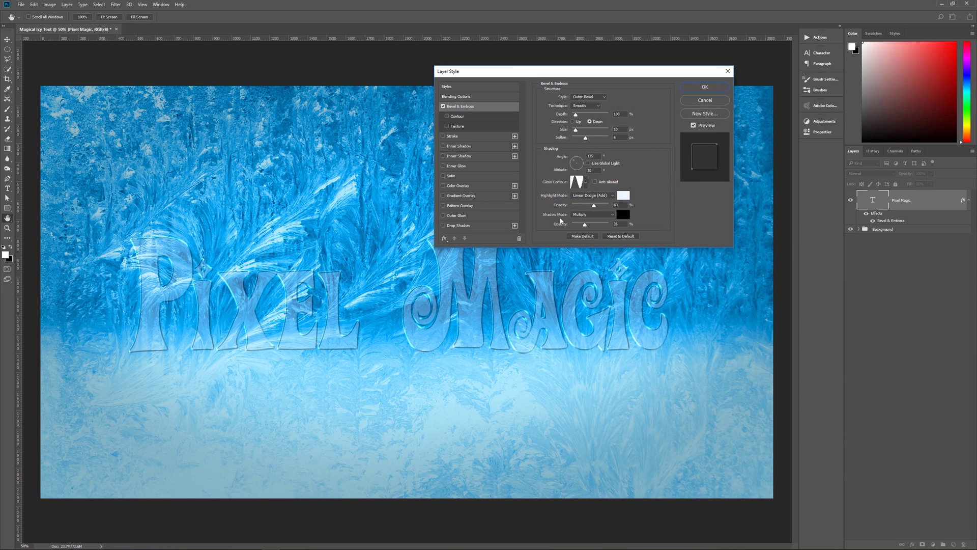
click(623, 215)
click(711, 90)
Step: Enable the bevel's Contour with the anti-aliased Gaussian - Inverse contour at 100% range
click(455, 117)
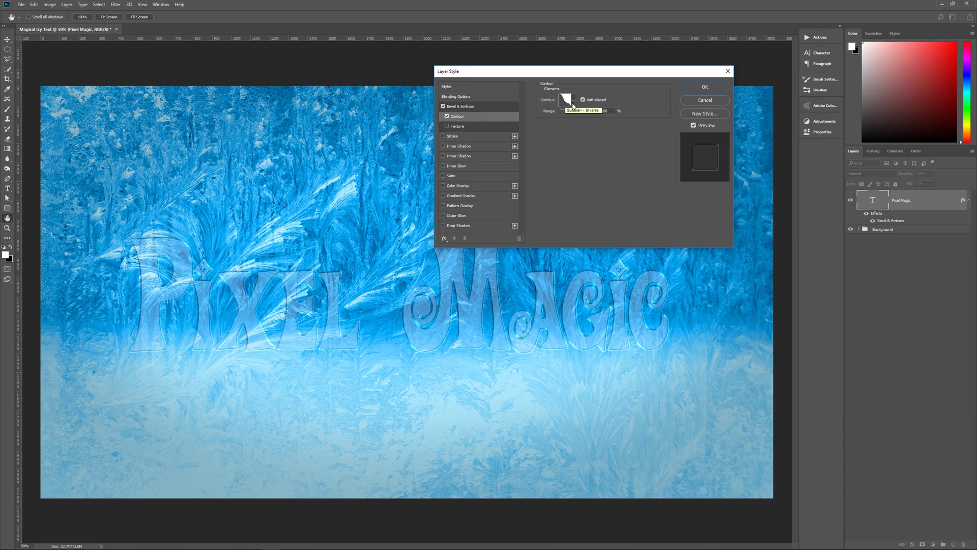
click(574, 104)
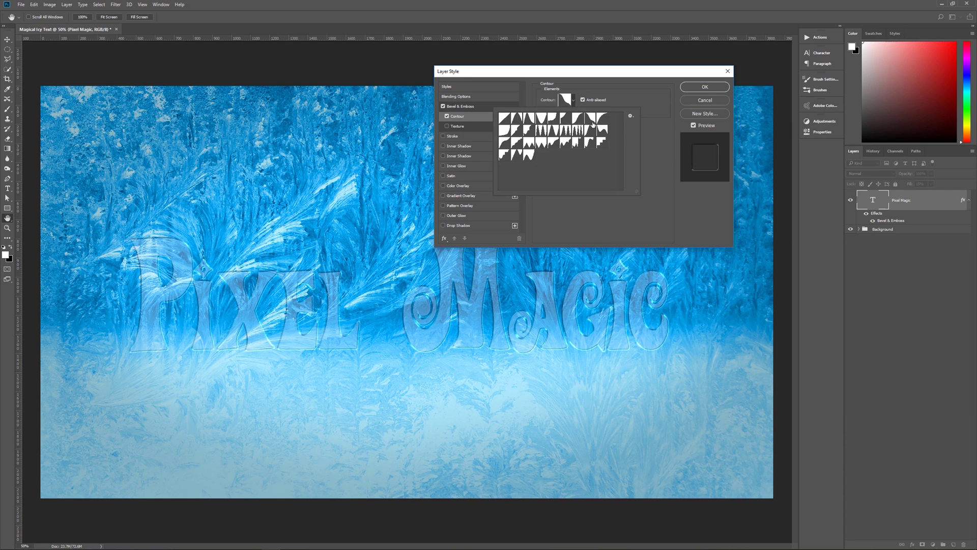
click(630, 116)
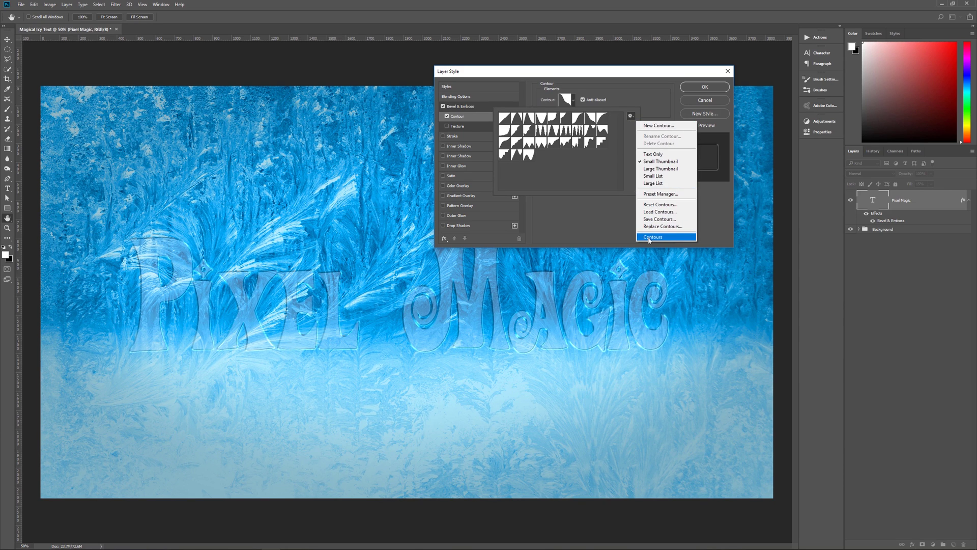
click(646, 103)
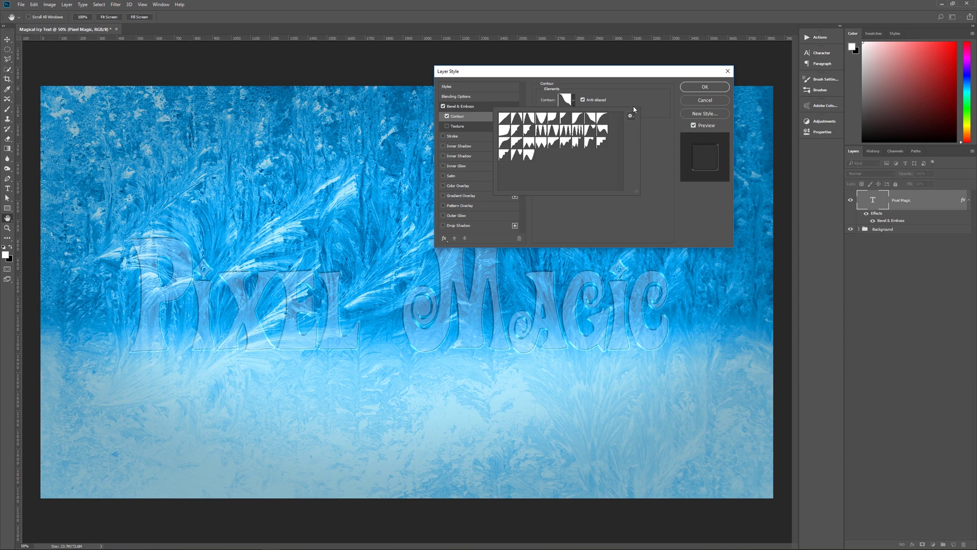
click(635, 102)
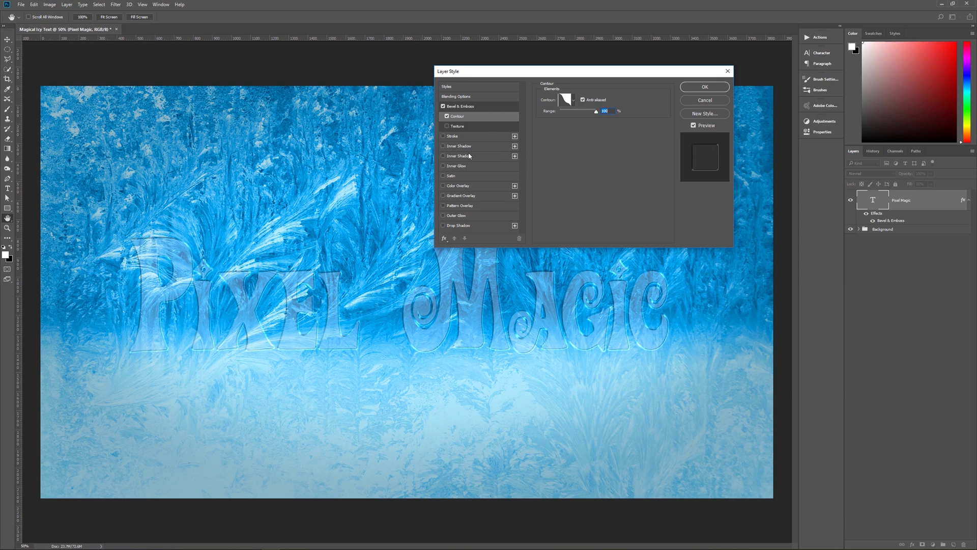
Step: Enable the first Inner Shadow in Linear Dodge (Add) mode with colour #eef8ff and Use Global Light off
click(448, 147)
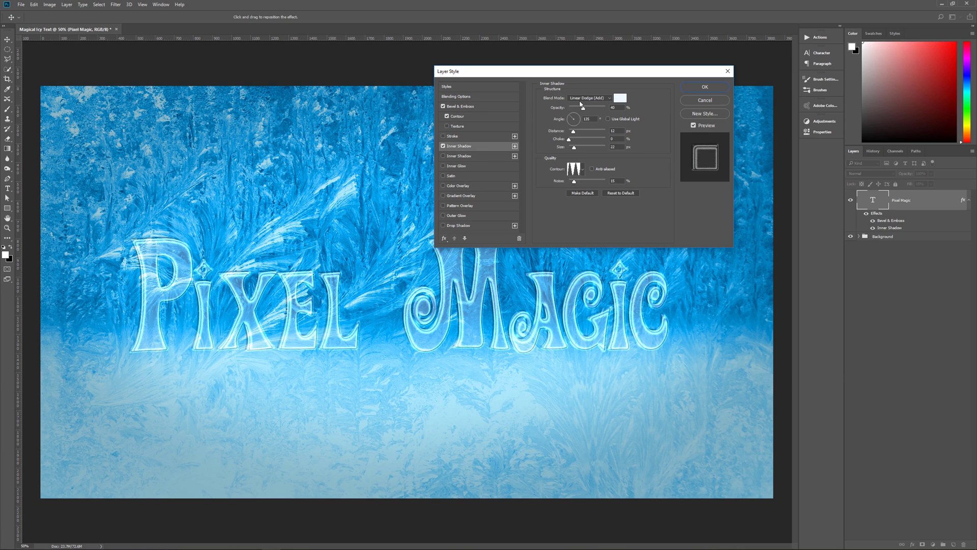
click(617, 99)
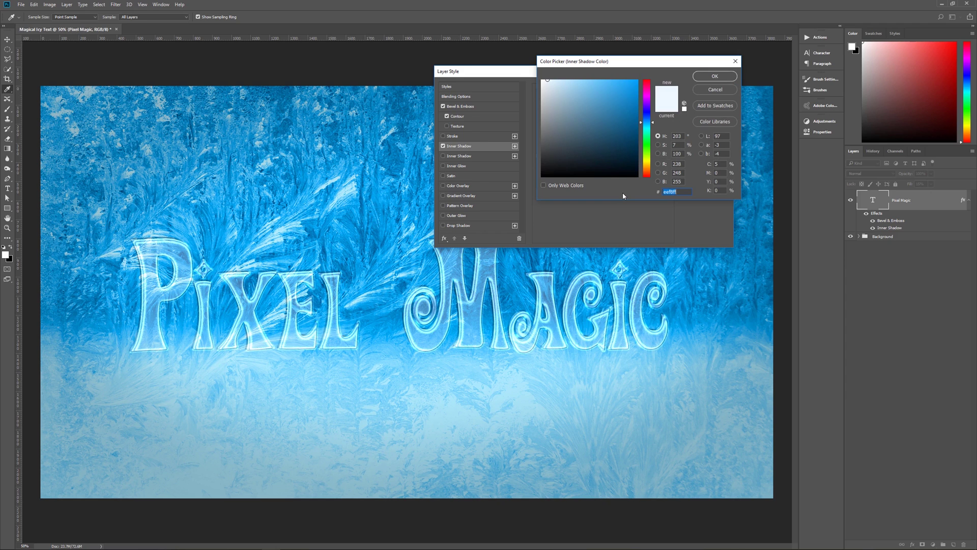
click(718, 77)
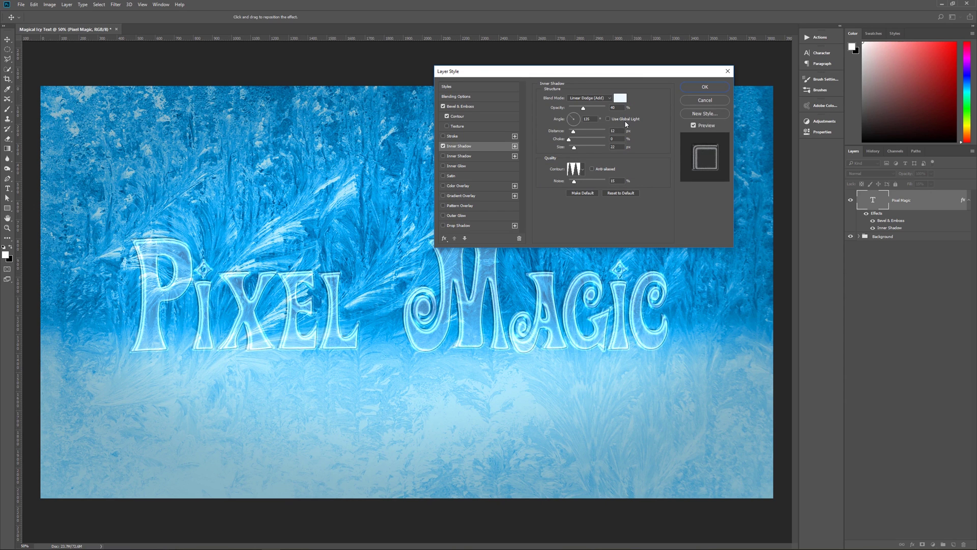
click(582, 169)
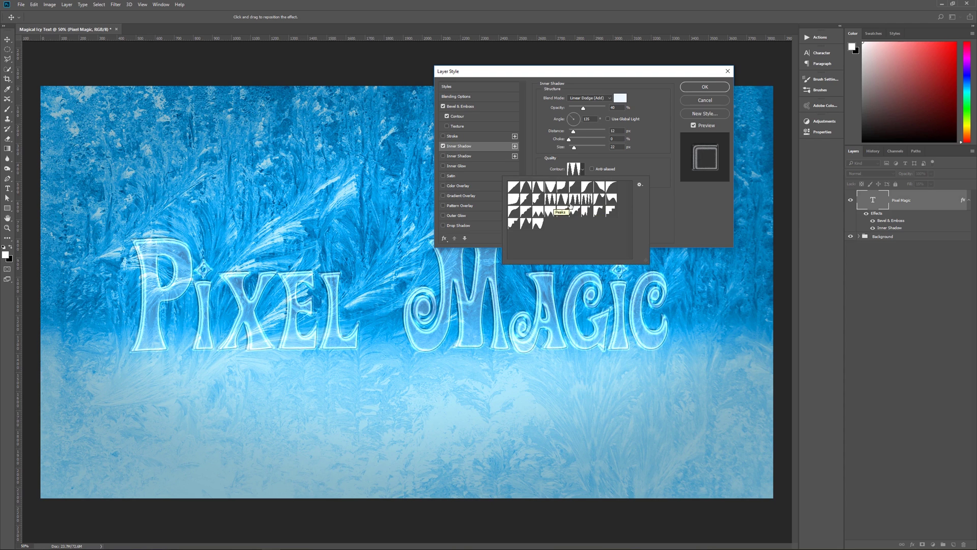
click(550, 203)
click(642, 170)
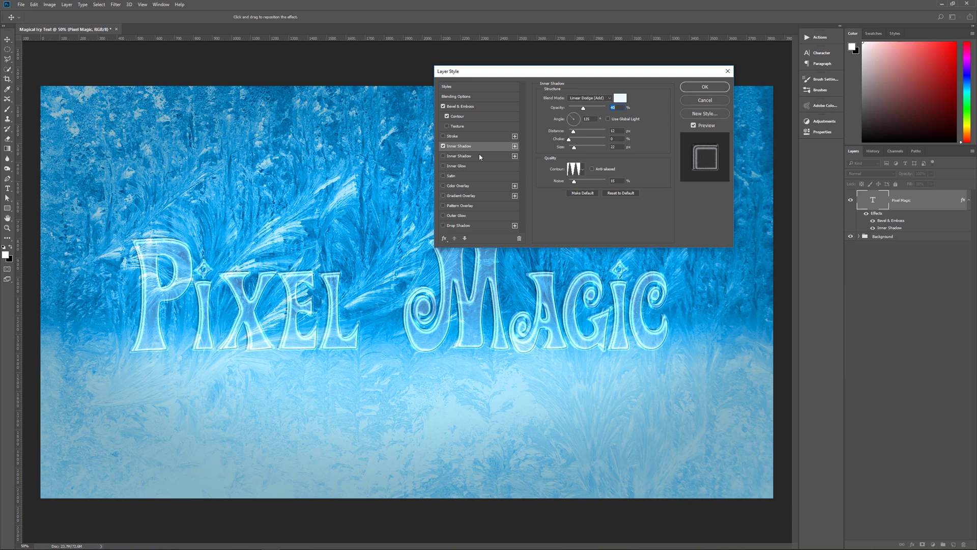
Step: Enable the second Inner Shadow in Vivid Light mode with colour #b5dbff and Use Global Light off
click(468, 157)
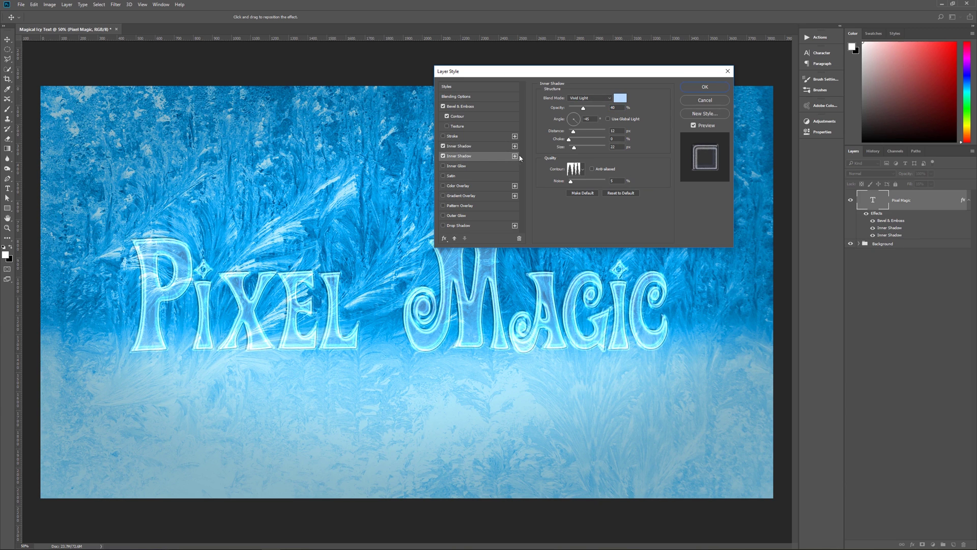
click(620, 98)
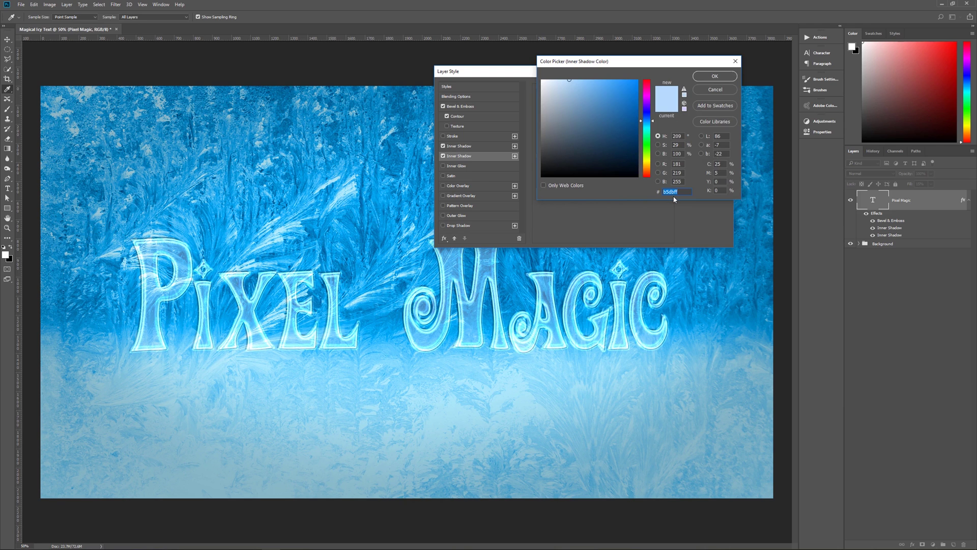
click(711, 77)
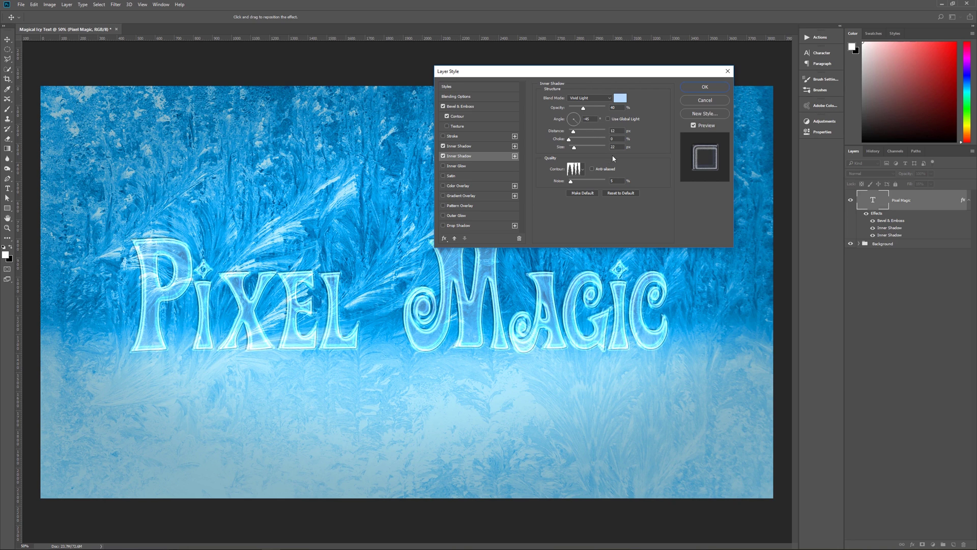
click(583, 168)
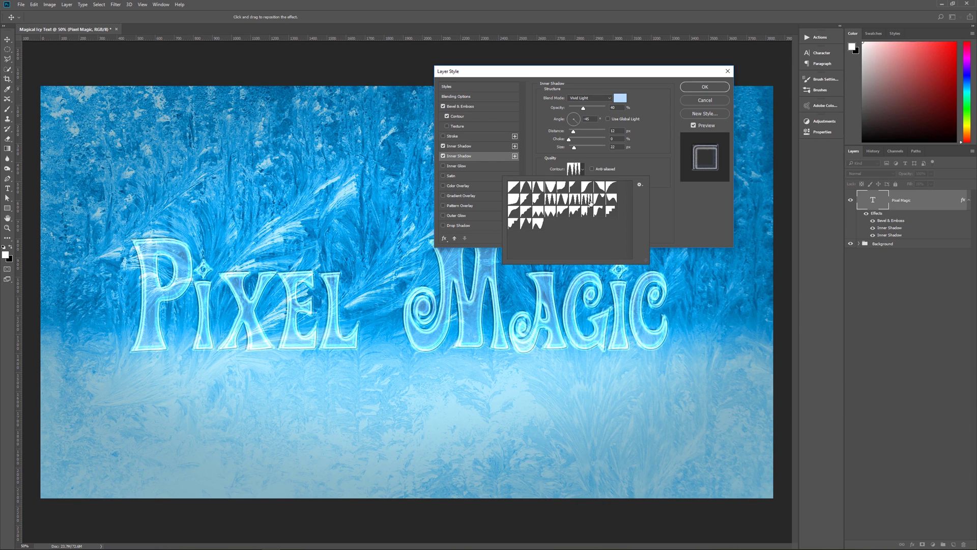
click(655, 166)
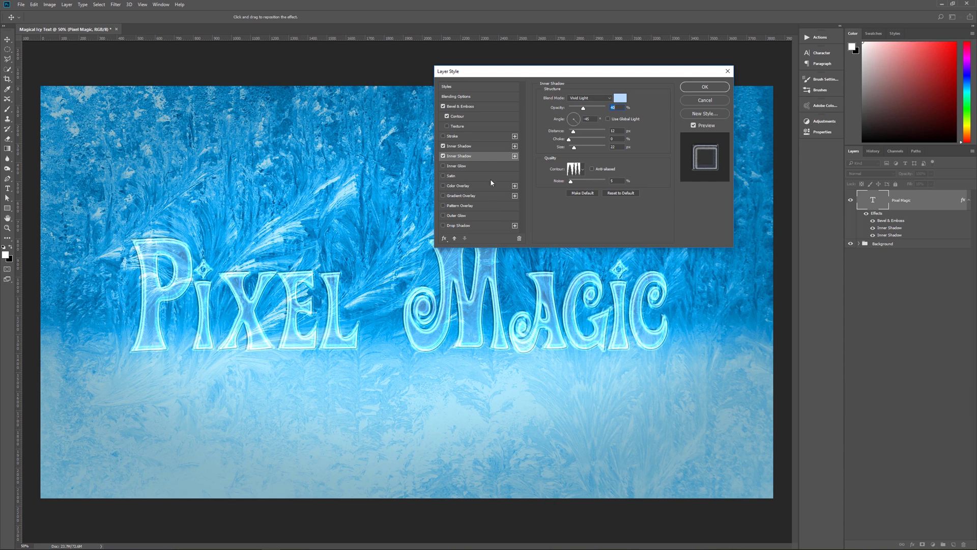
Step: Enable an Inner Glow in Dissolve mode with colour #edf9ff, the Softer technique and Edge as the source
click(461, 166)
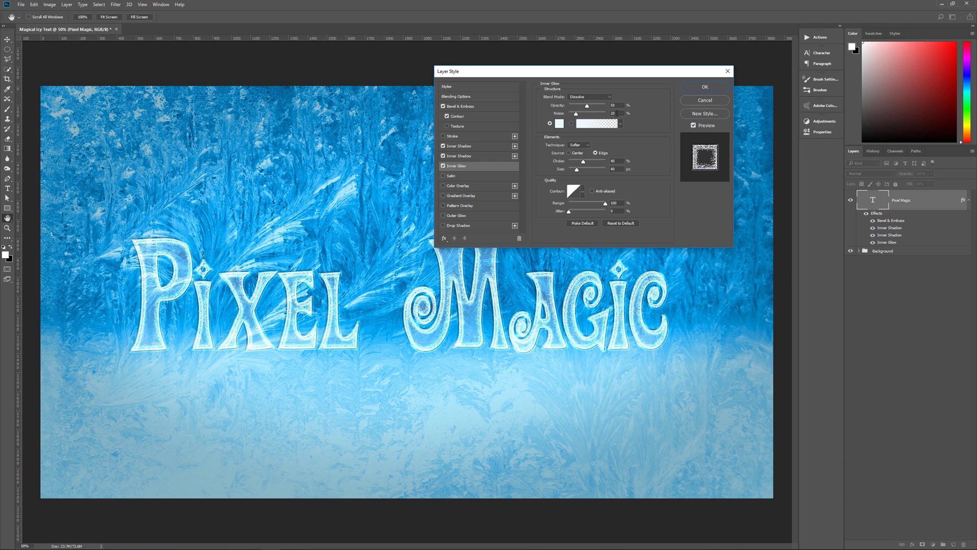
click(560, 123)
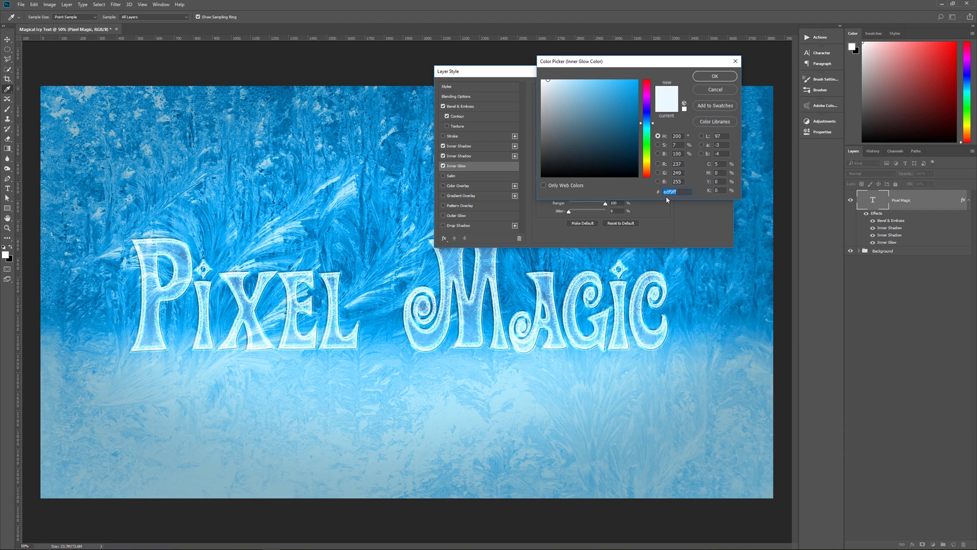
click(715, 76)
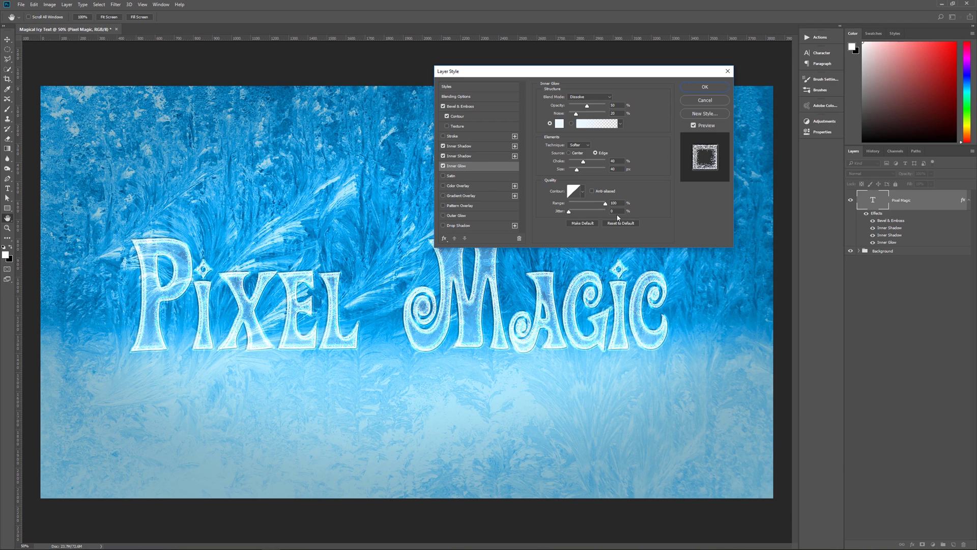
Step: Enable Satin in Linear Light mode with colour #d8f2ff and an anti-aliased, inverted contour
click(451, 175)
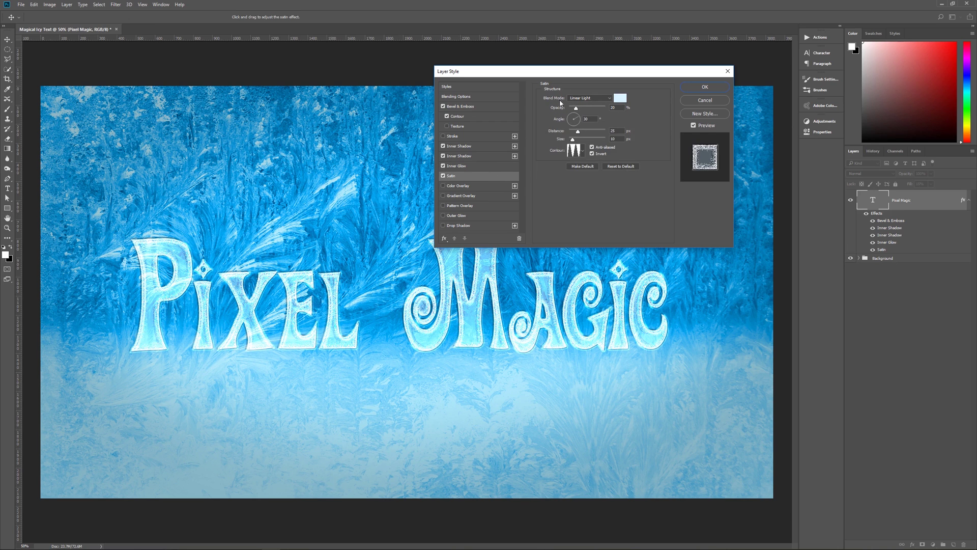
click(621, 98)
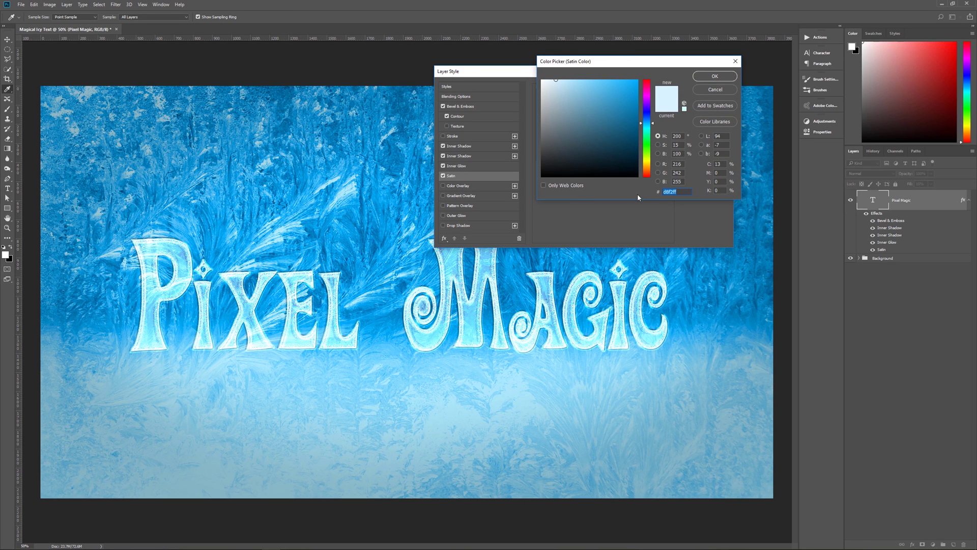
click(715, 76)
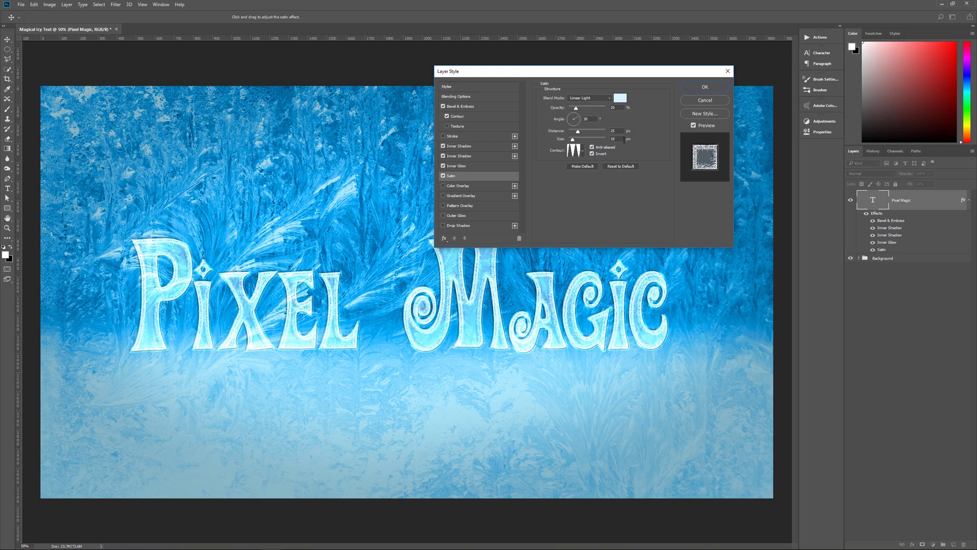
click(583, 151)
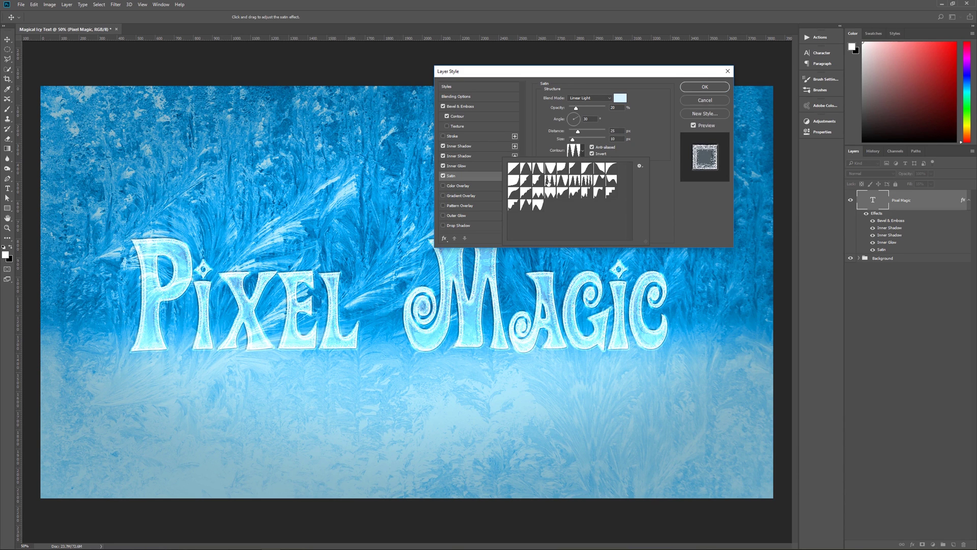
click(583, 149)
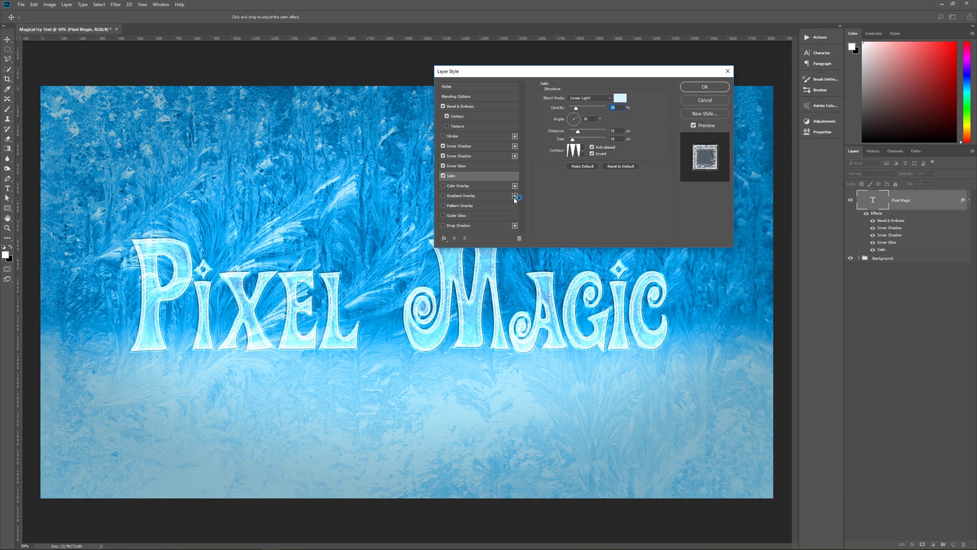
Step: Enable a Pattern Overlay in Multiply mode with the Frosted Glass pattern from the Texture Fill set and Link with Layer on
click(465, 206)
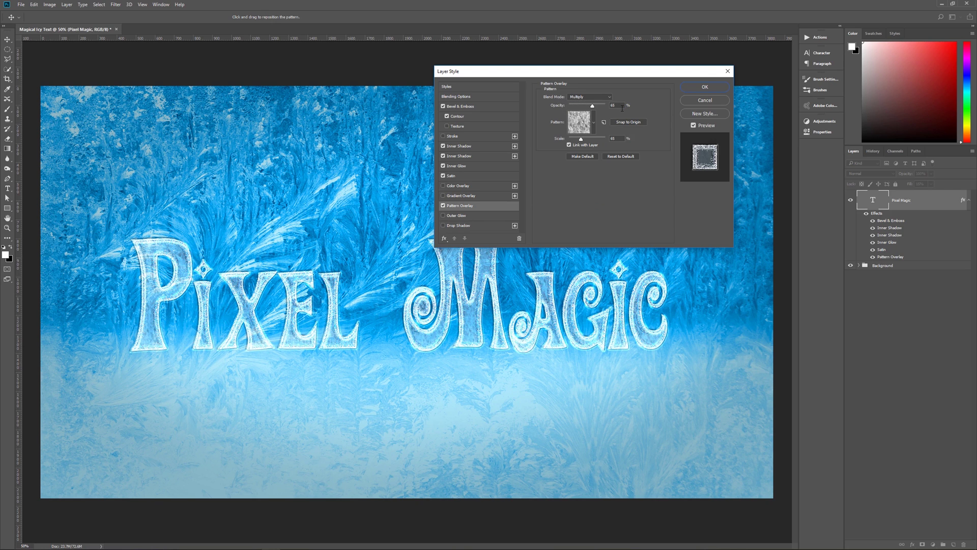
click(594, 123)
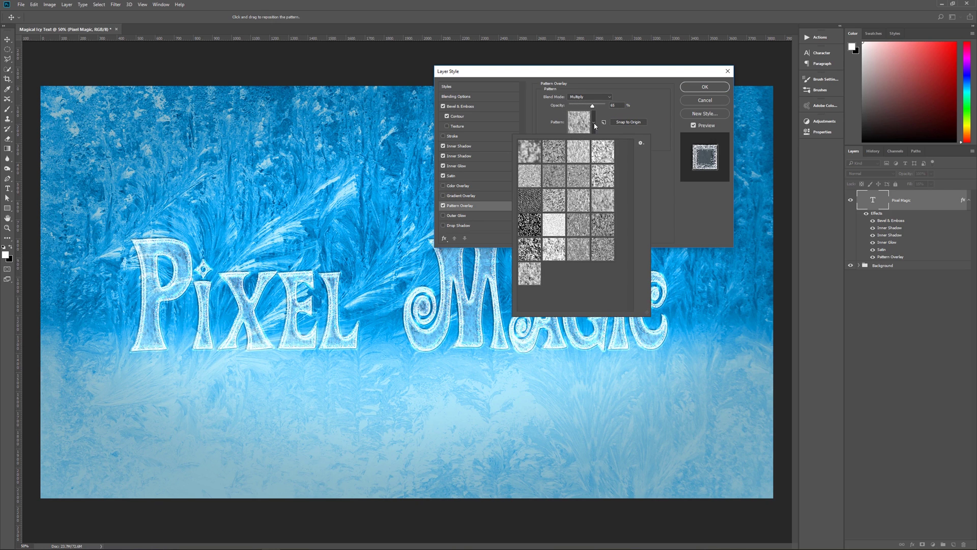
click(588, 126)
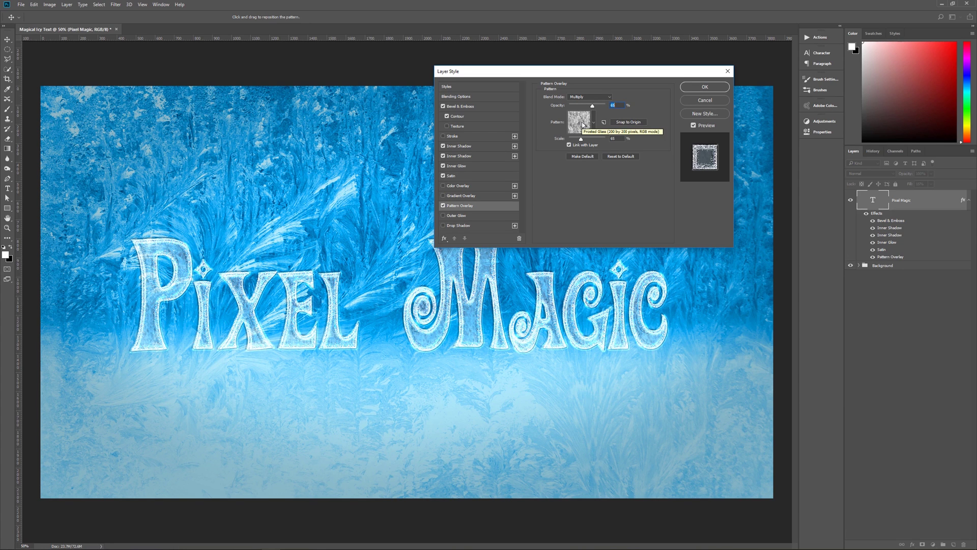
click(594, 123)
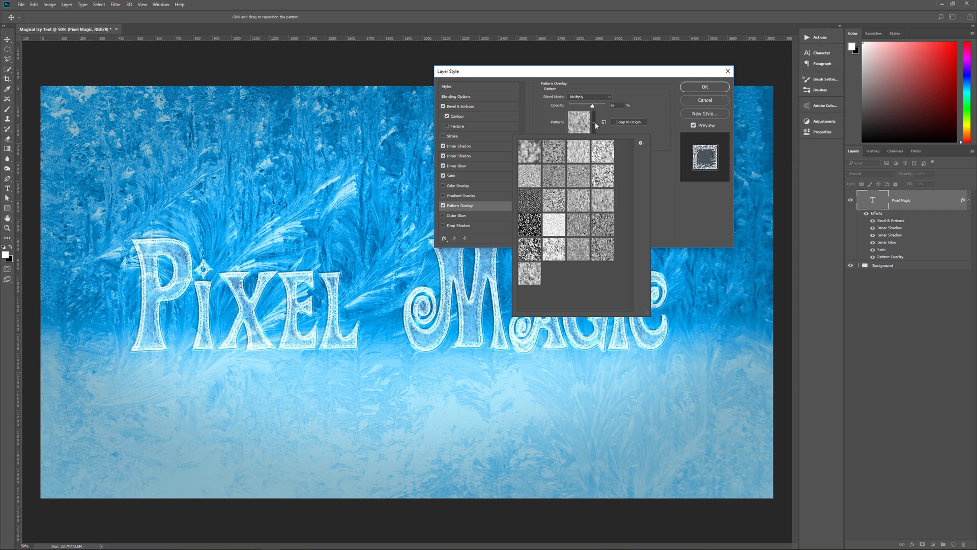
click(641, 144)
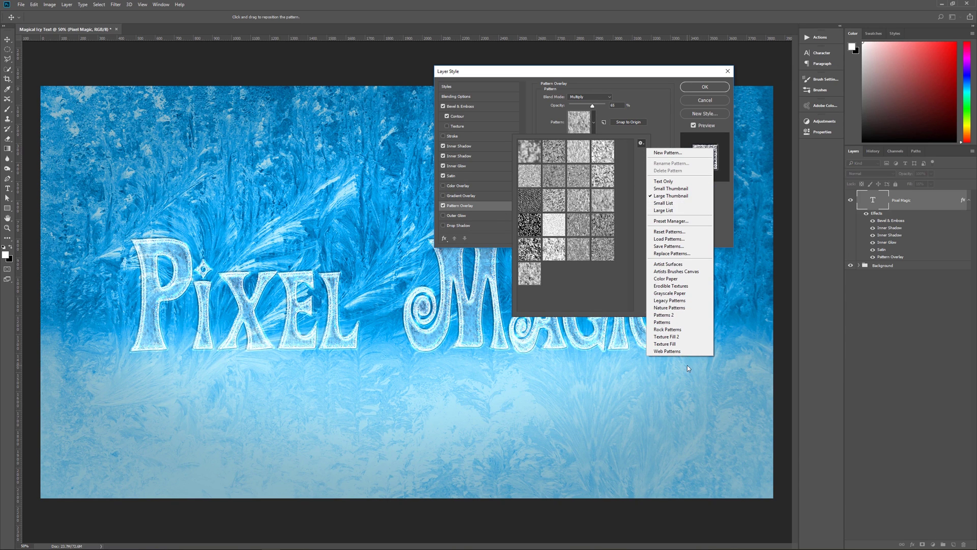
click(667, 345)
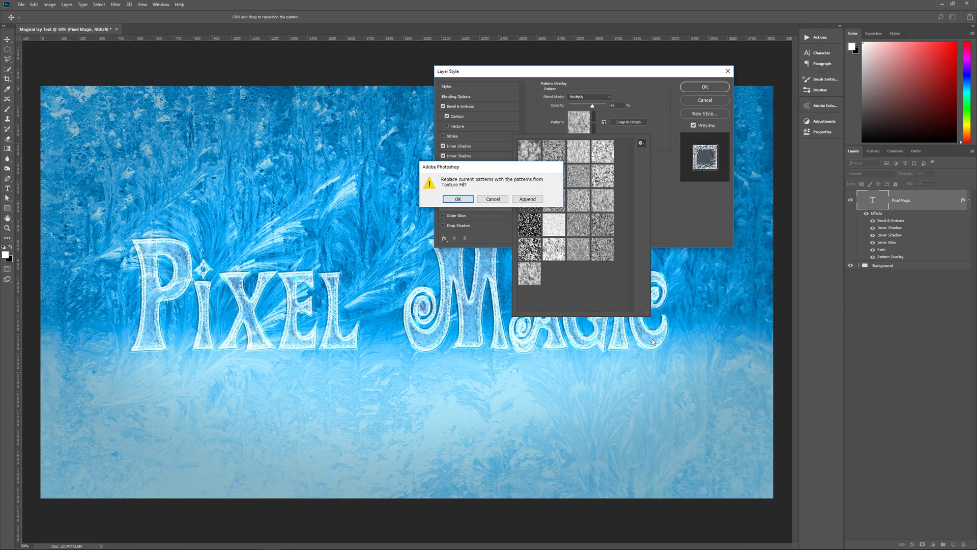
click(458, 199)
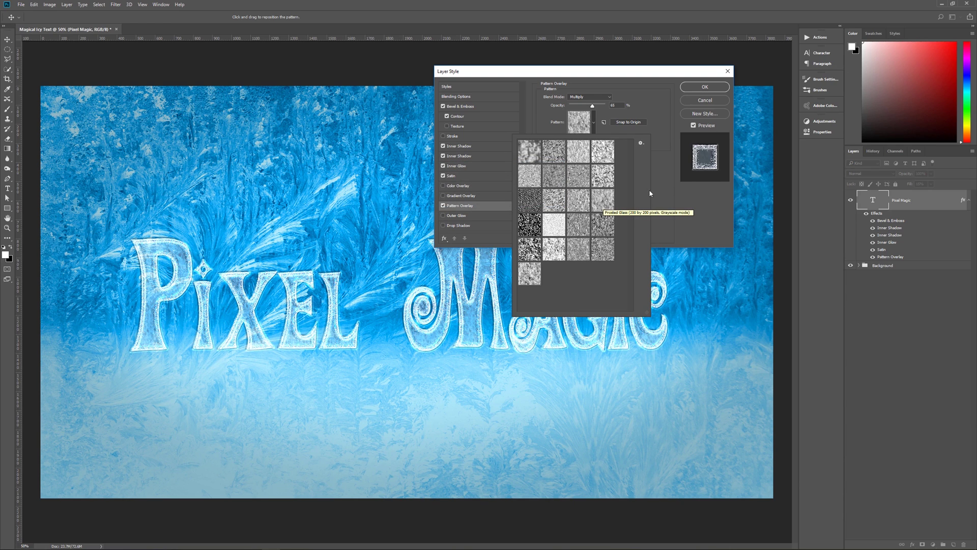
click(604, 205)
click(676, 189)
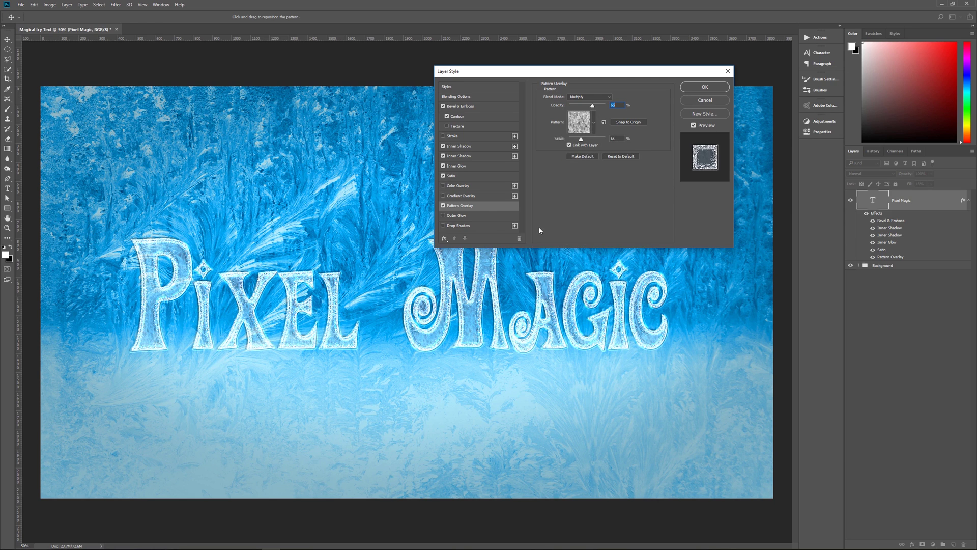
Step: Enable an Outer Glow in Normal mode at 100% opacity with colour #dcf4ff and the Softer technique
click(477, 215)
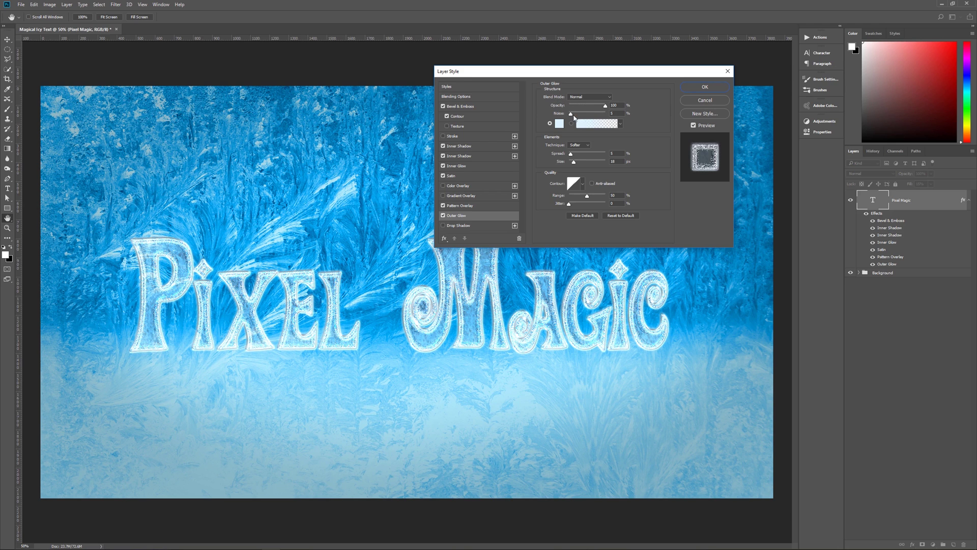
click(560, 123)
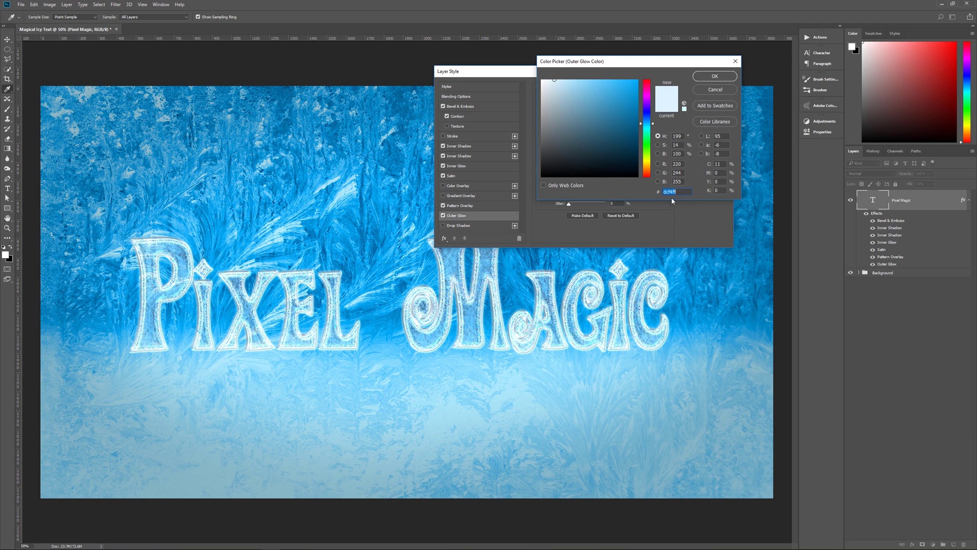
click(714, 77)
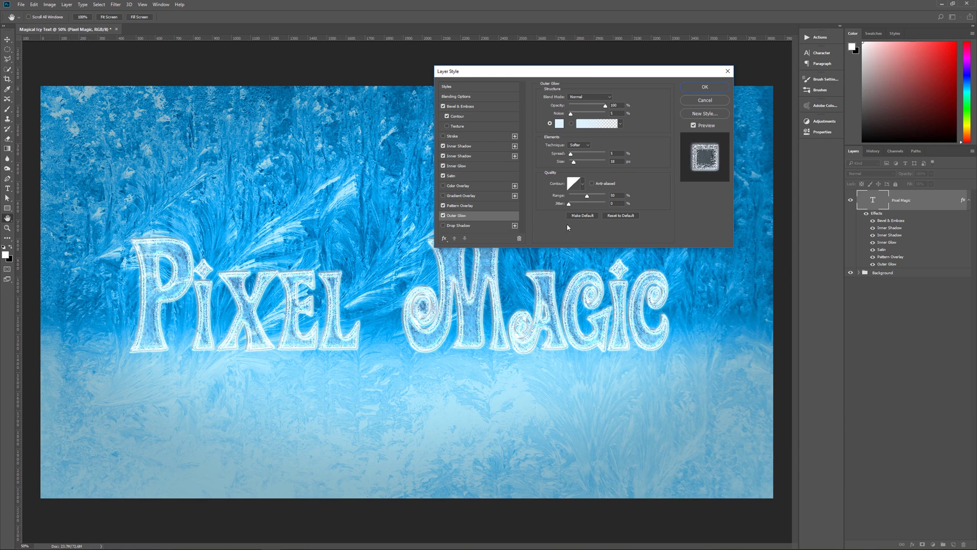
Step: Enable a Drop Shadow in Multiply mode with colour #000000, Use Global Light off and a multi-peaked contour, and apply the layer style
click(467, 227)
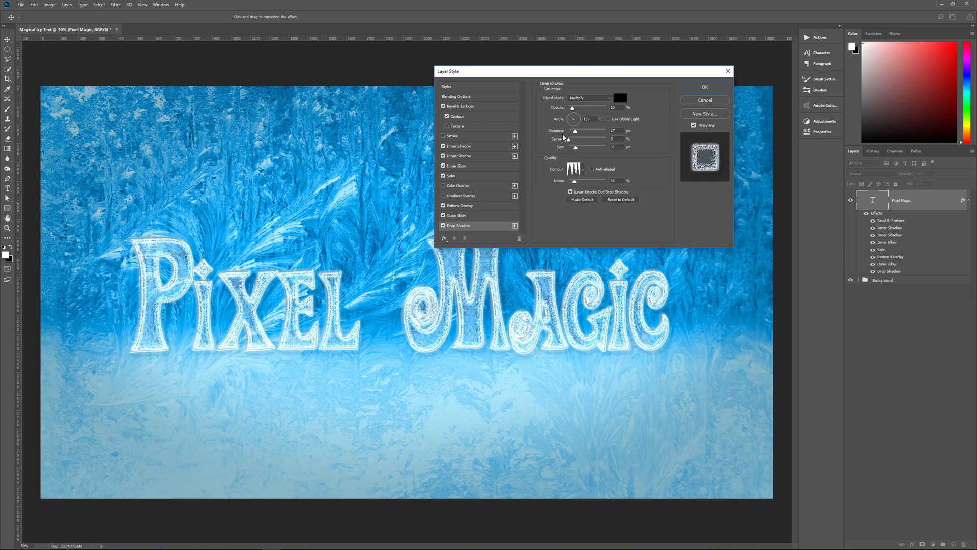
click(622, 98)
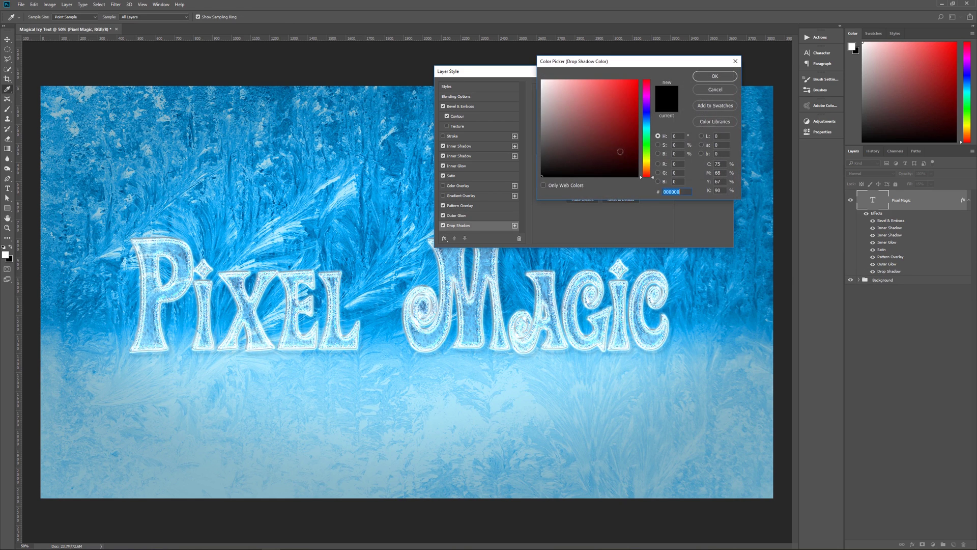
click(706, 77)
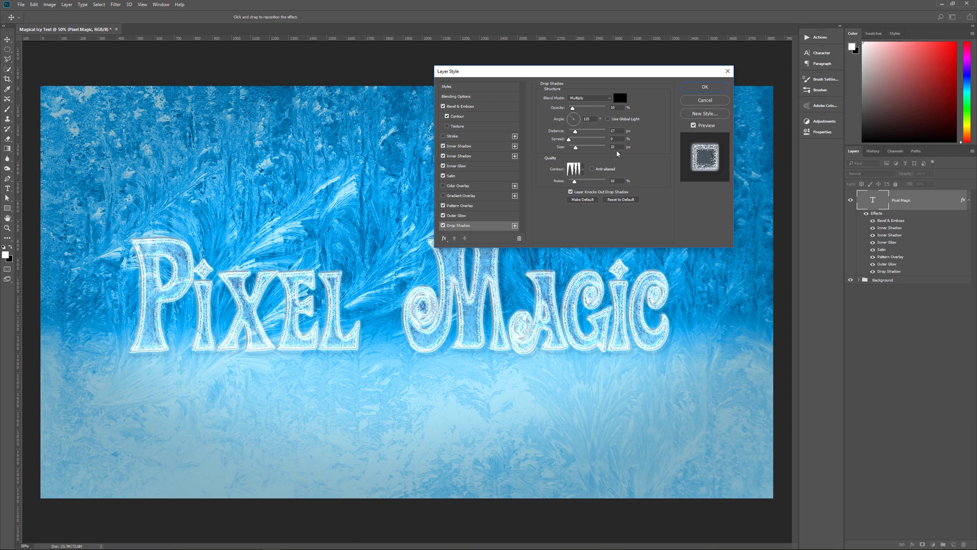
click(582, 172)
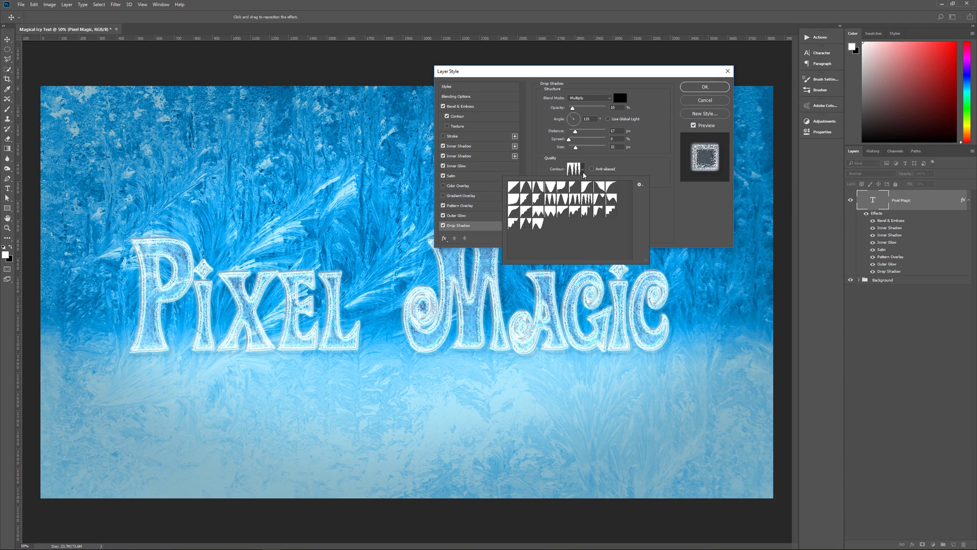
double_click(588, 201)
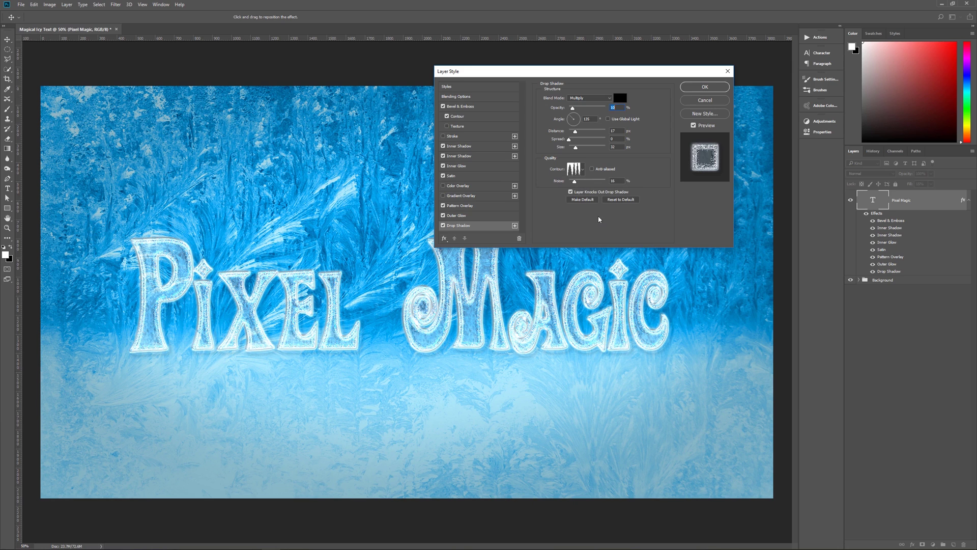
click(698, 86)
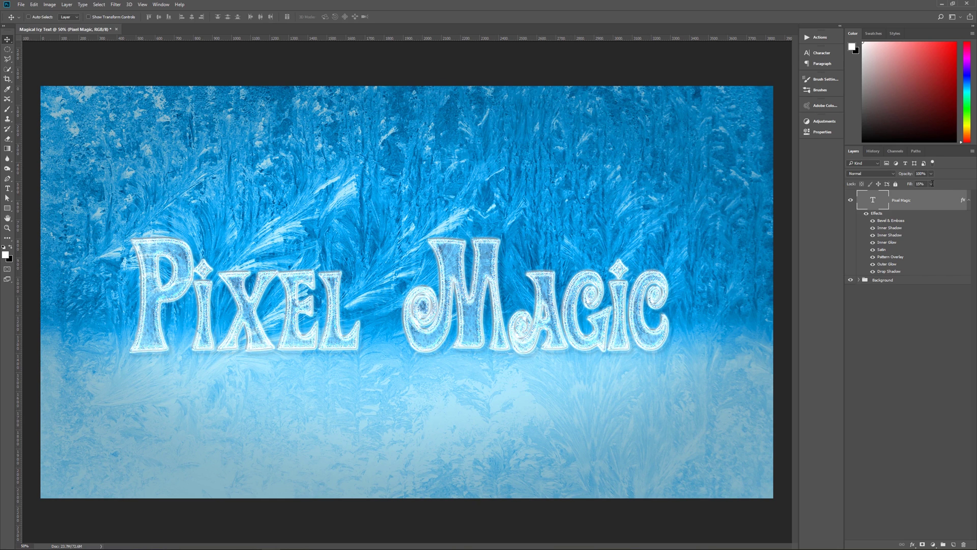
Step: Collapse the Pixel Magic layer's effects, duplicate the layer and place the copy beneath the original
click(969, 200)
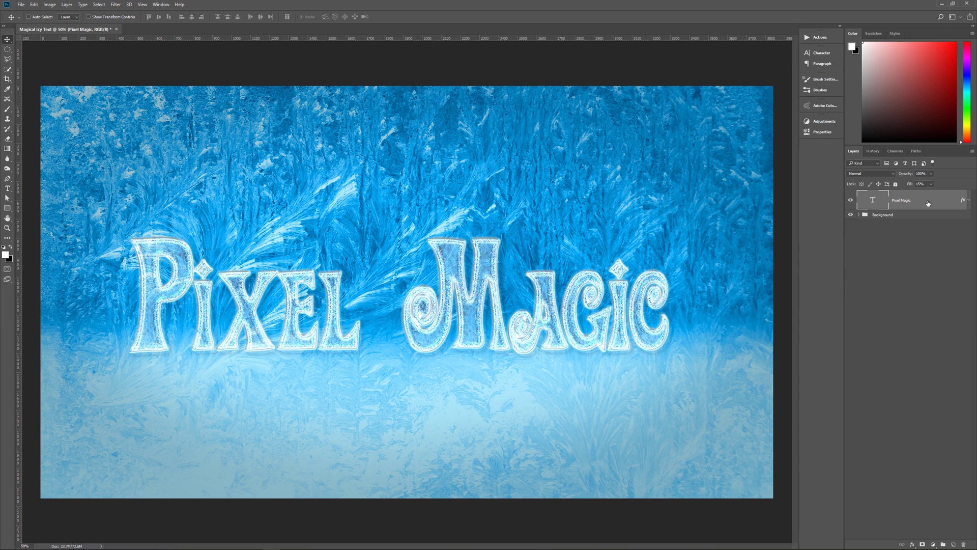
key(ctrl+j)
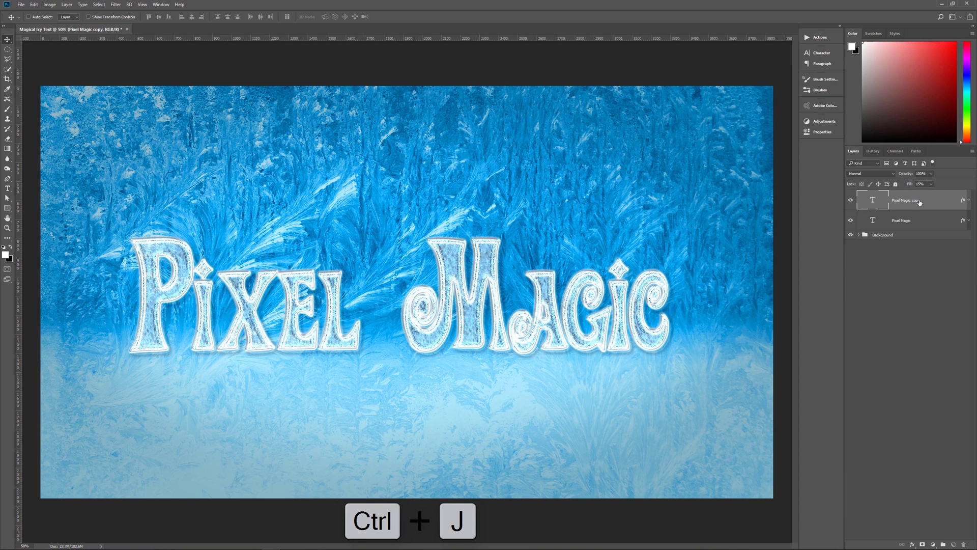
drag(919, 203, 902, 229)
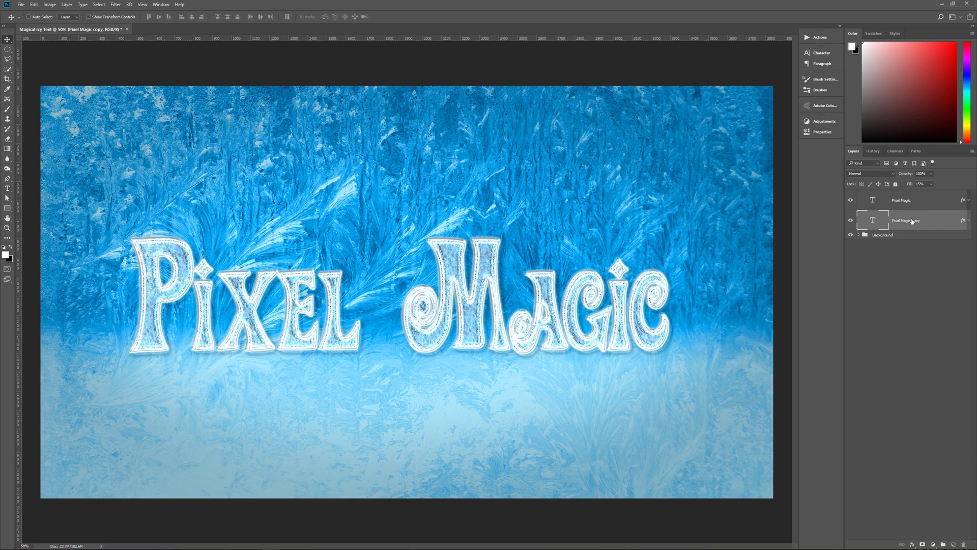
Step: Rasterize both the type and the layer style of the Pixel Magic copy layer
right_click(911, 221)
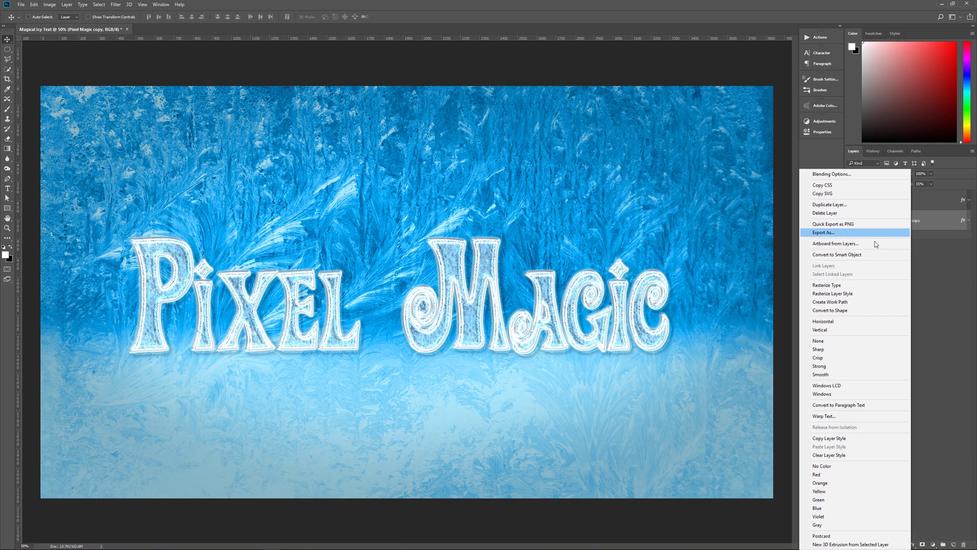
click(848, 288)
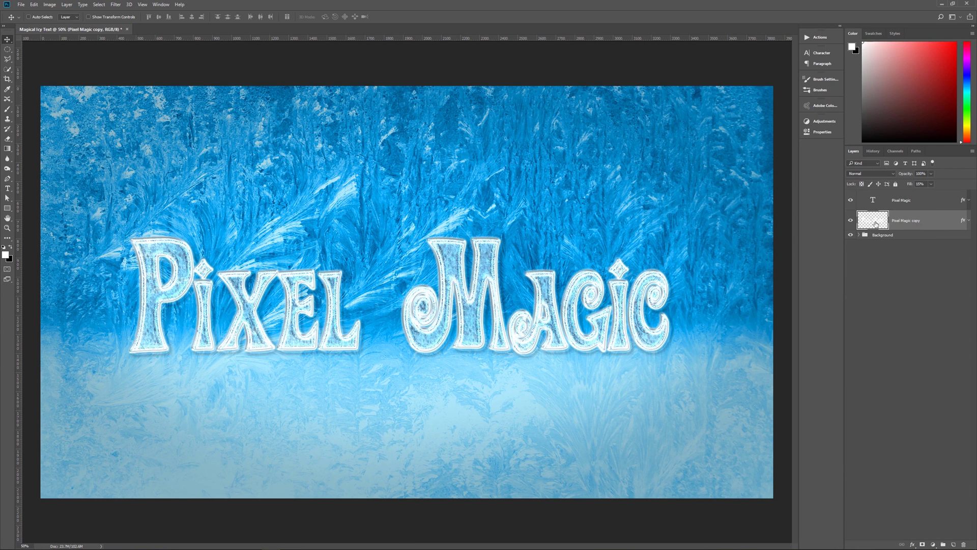
right_click(915, 224)
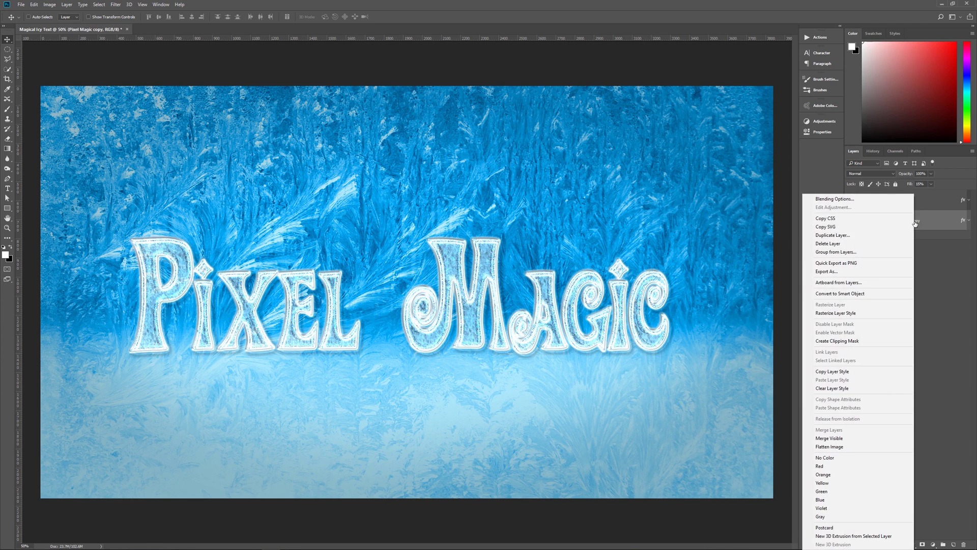
click(845, 312)
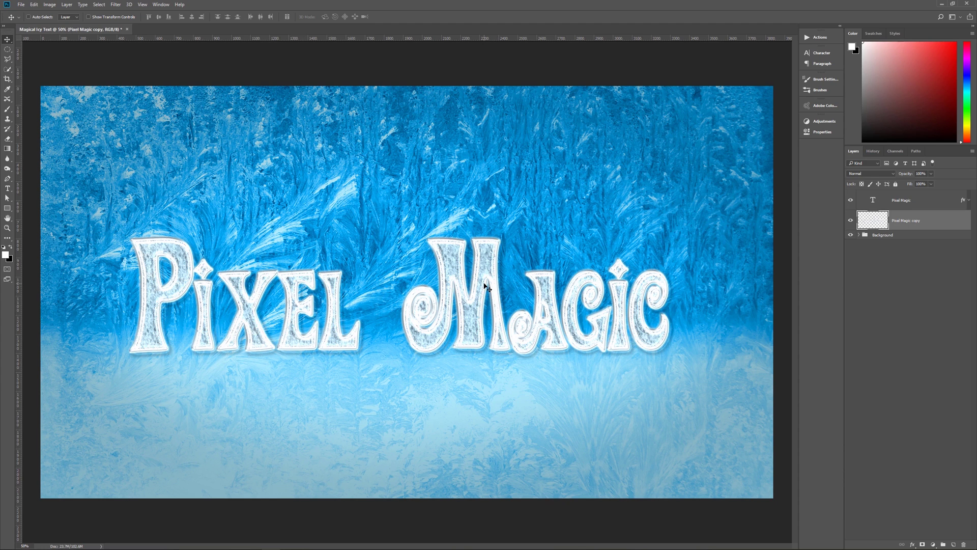
Step: Flip the Pixel Magic copy vertically and move it directly below the original text to form a mirror image
key(ctrl+t)
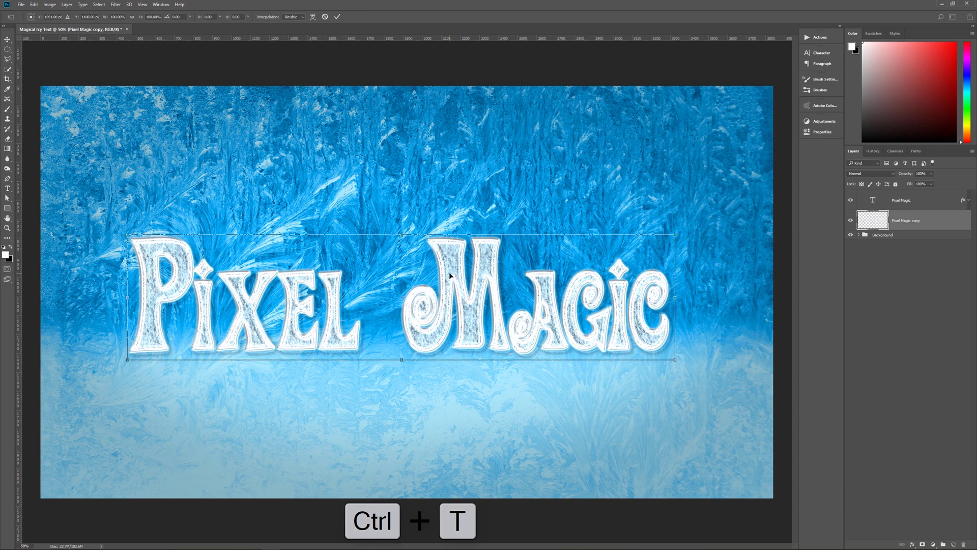
right_click(498, 264)
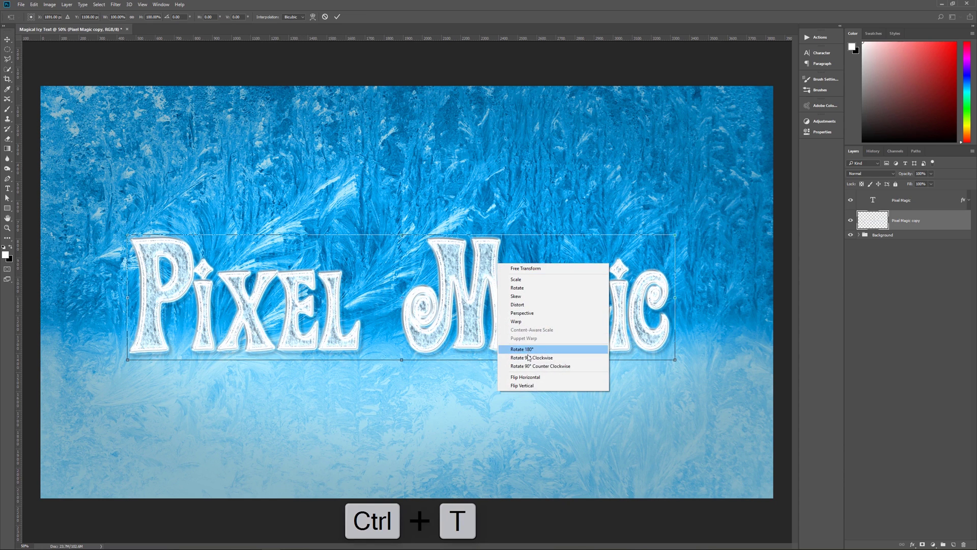
click(523, 385)
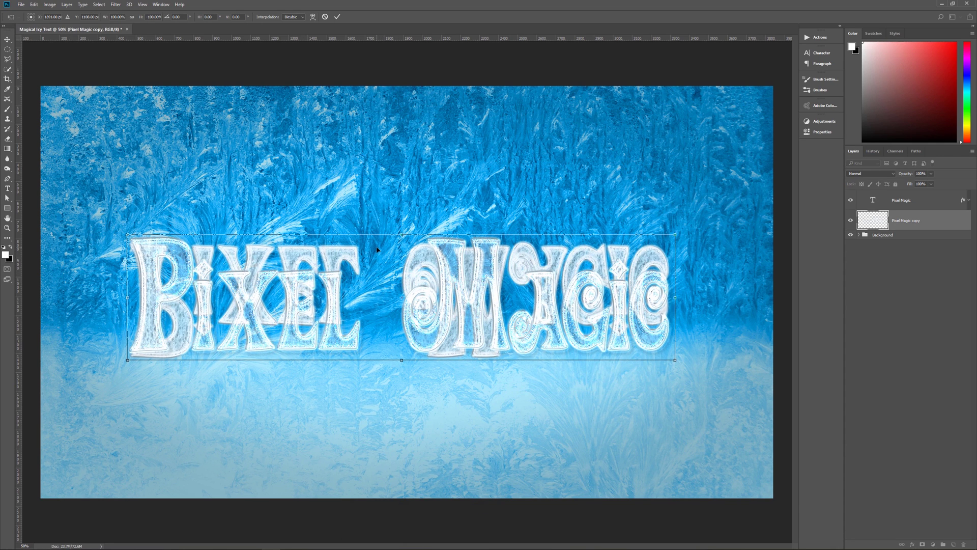
drag(376, 248, 387, 358)
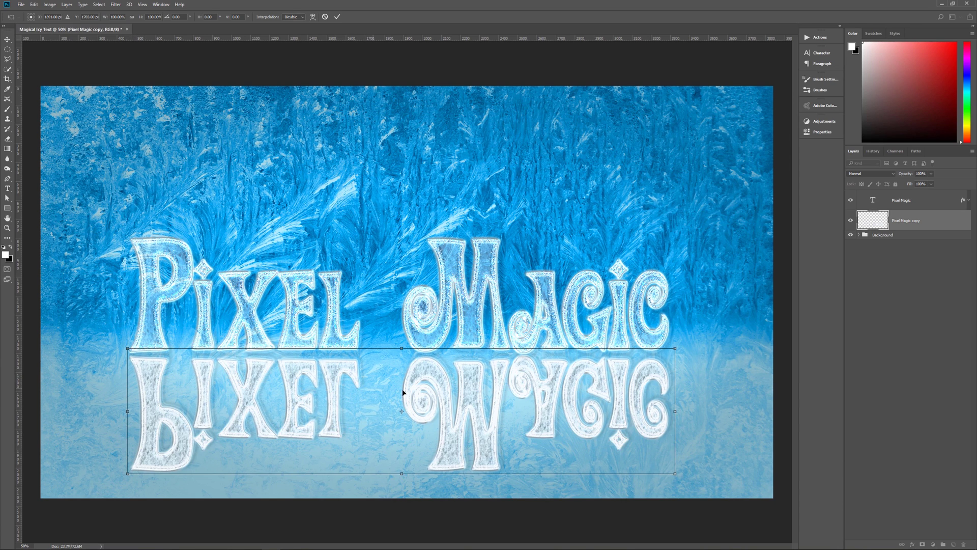
key(Return)
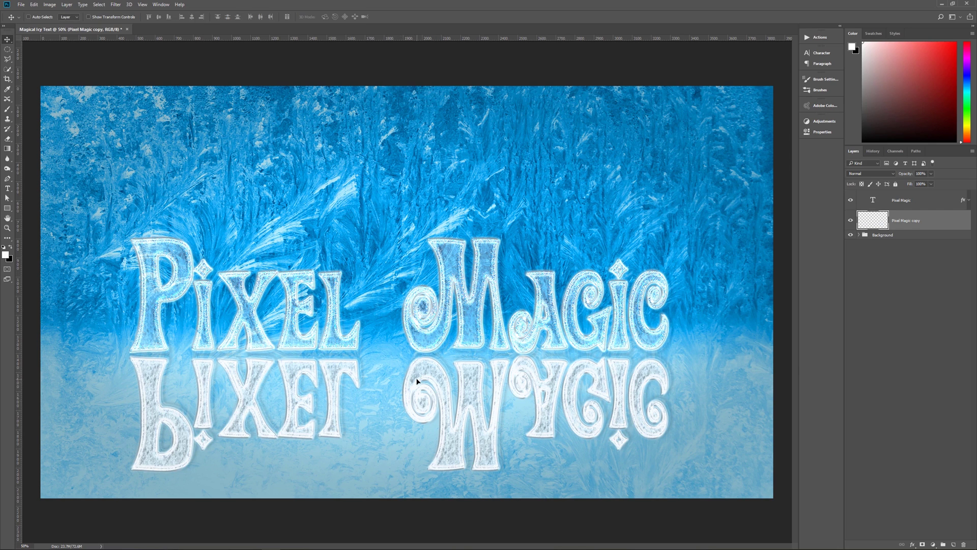
Step: Rename the flipped copy layer as Reflection and set its opacity to 40%
double_click(901, 226)
text(Reflection)
key(Return)
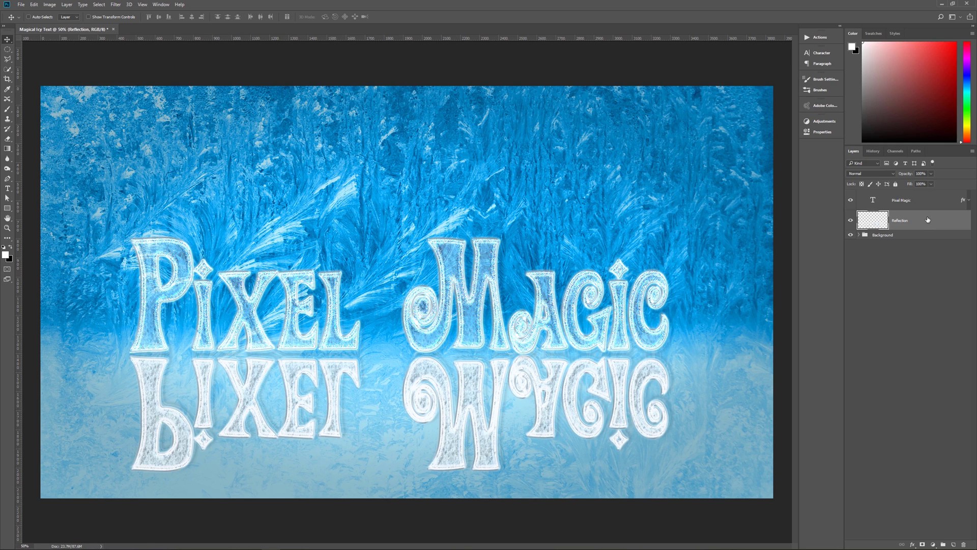
key(4)
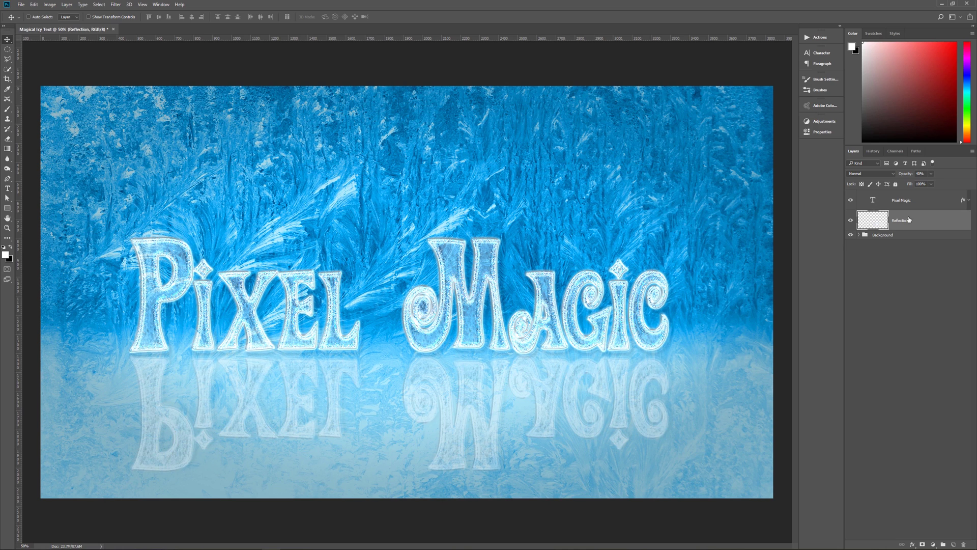
Step: Add a layer mask to Reflection, fade its lower part with a white-to-black linear gradient with Reverse off, and select the Pixel Magic text layer
click(923, 543)
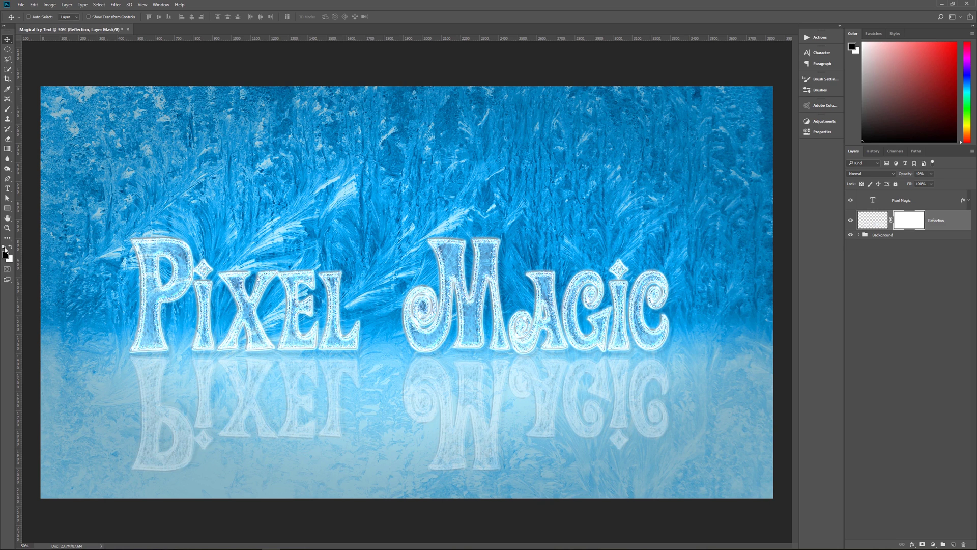
key(x)
key(g)
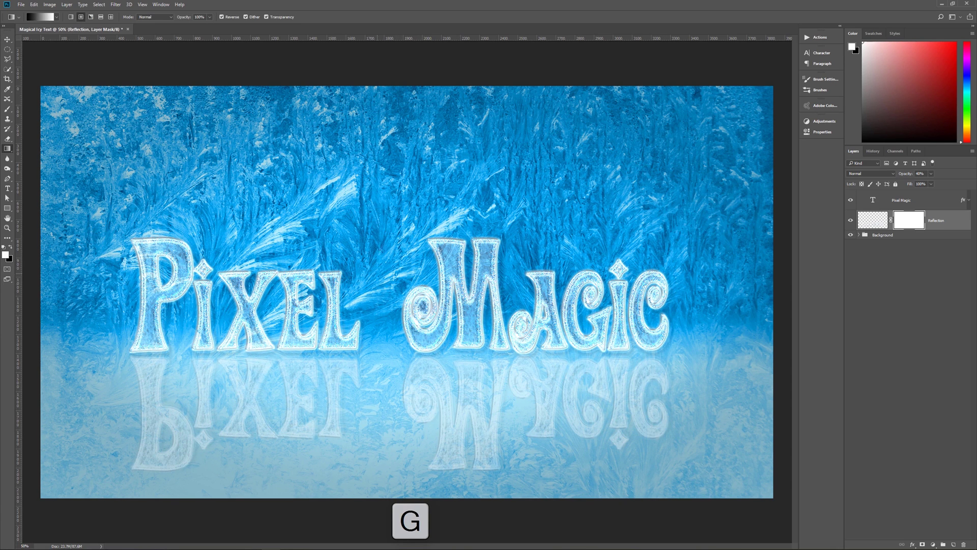
click(234, 16)
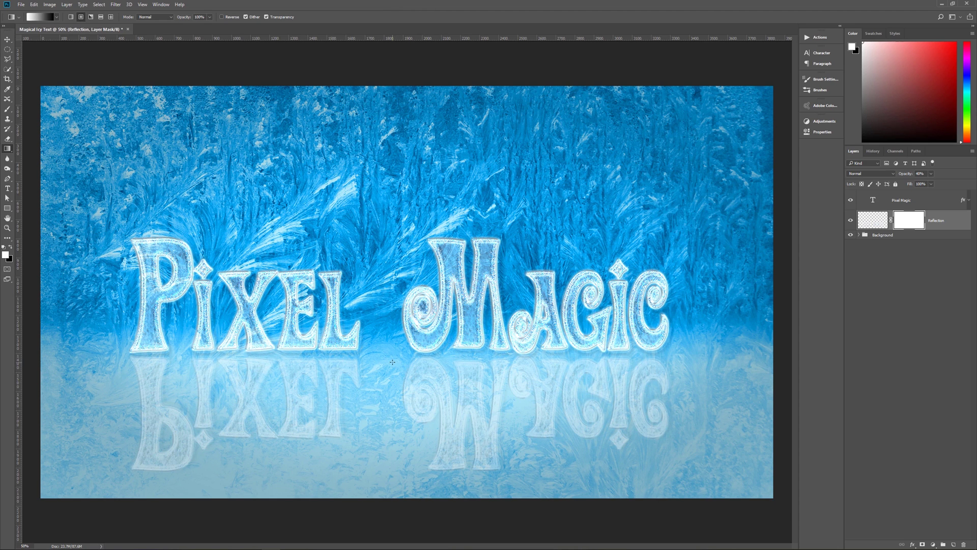
drag(393, 361, 399, 450)
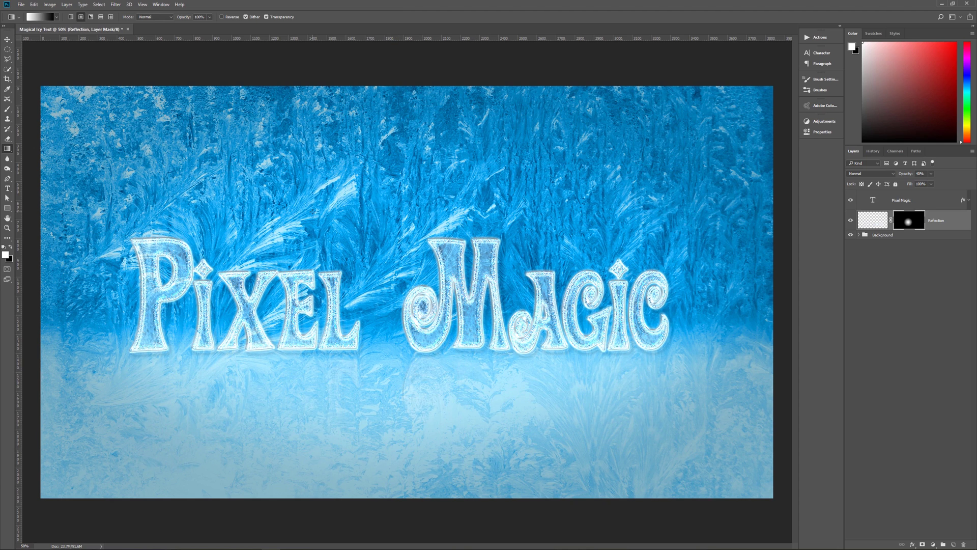
click(71, 17)
drag(384, 359, 391, 461)
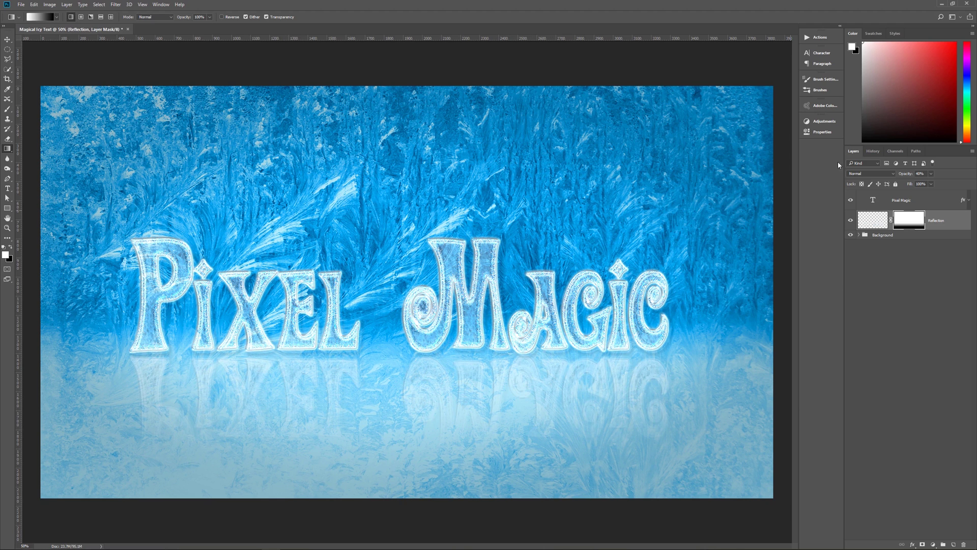
key(alt+bracketright)
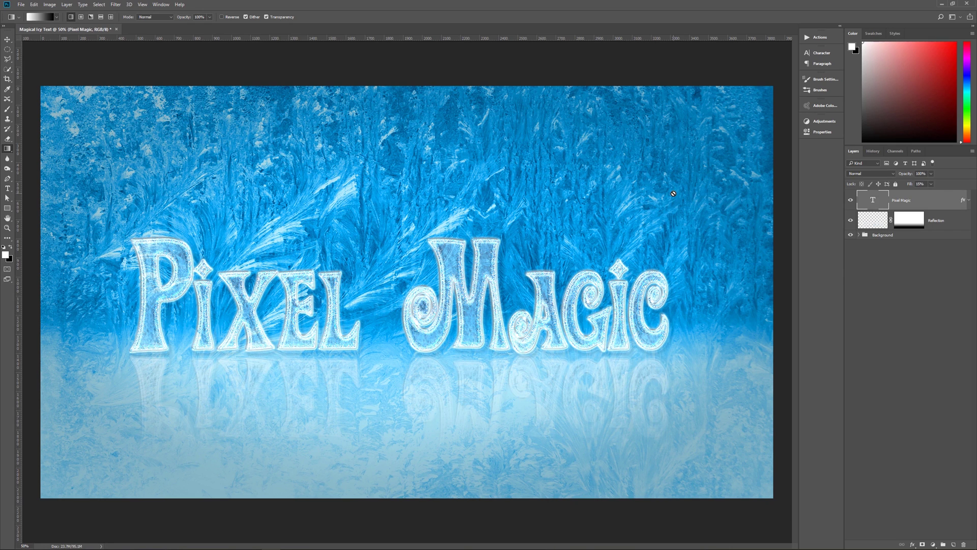